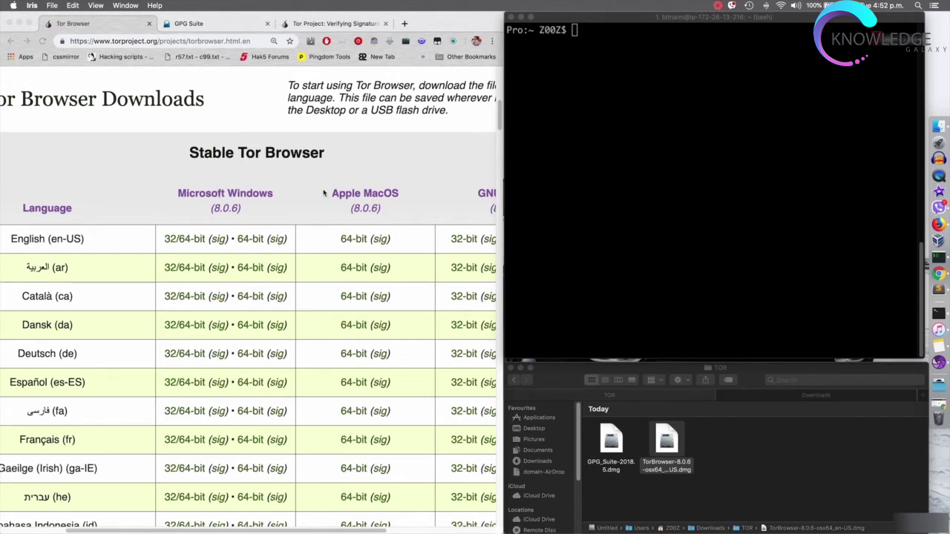
- Locate the downloaded TorBrowser-8.0.6 disk image in the TOR folder
{"action": "left_click", "coordinate": [431, 280]}
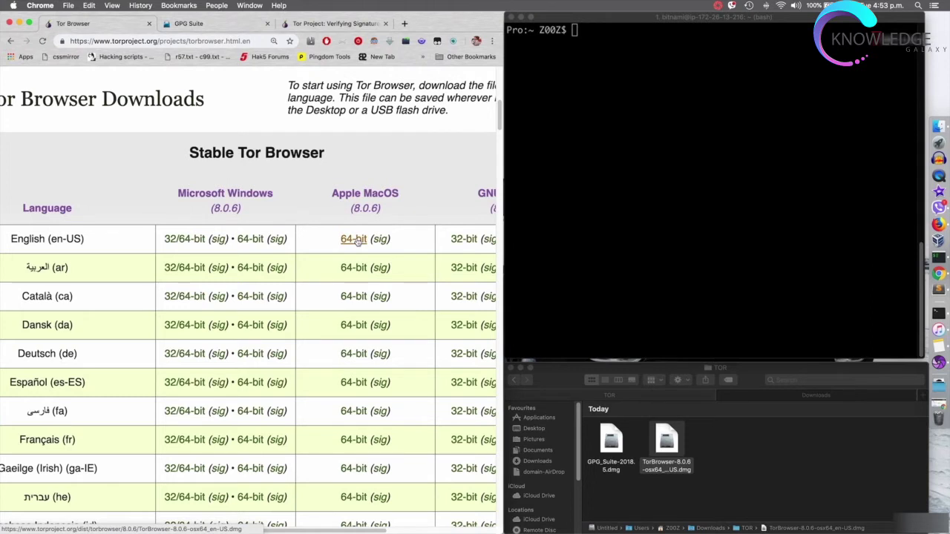
{"action": "left_click", "coordinate": [779, 474]}
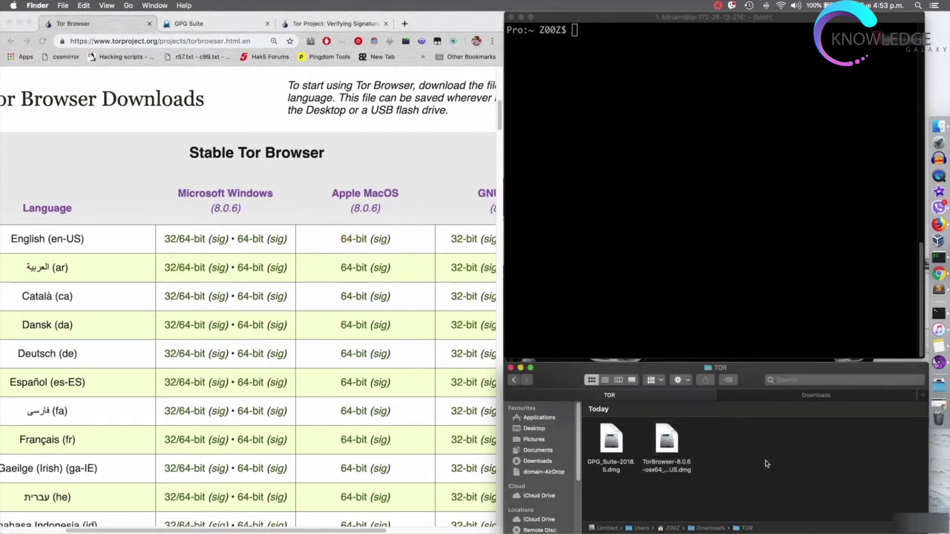
{"action": "left_click", "coordinate": [668, 442]}
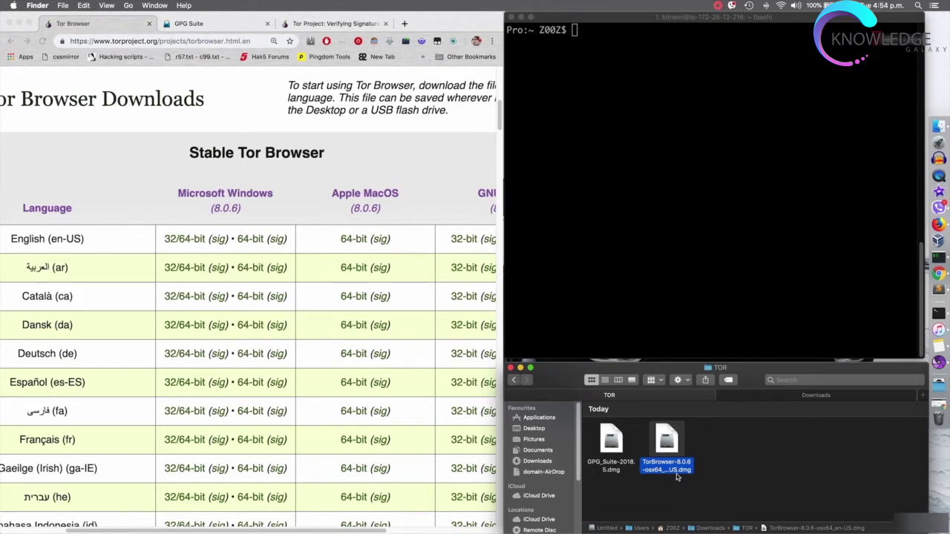
- Save the signature file of the English 64-bit macOS Tor Browser as TorBrowser-8.0.6-osx64_en-US.dmg.asc in the TOR folder and check it beside the disk image
{"action": "left_click", "coordinate": [380, 239]}
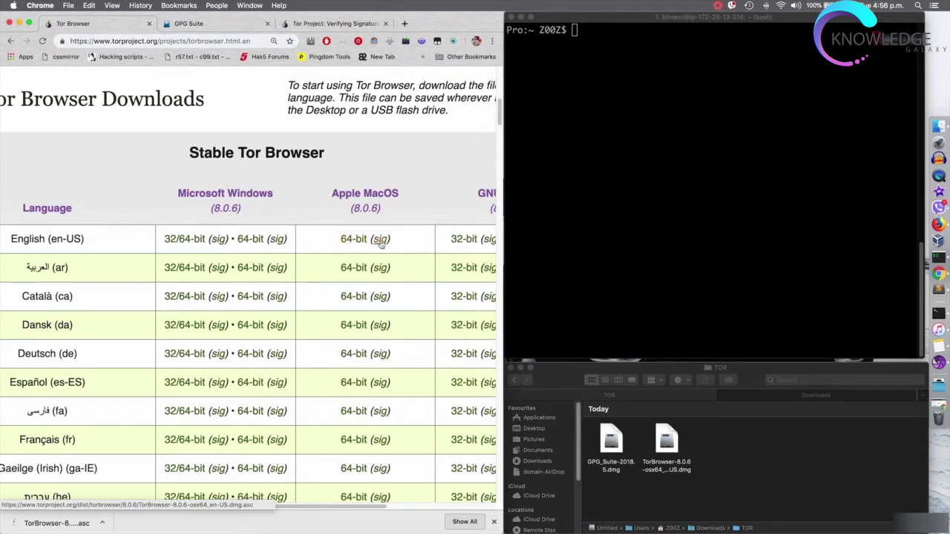
{"action": "right_click", "coordinate": [380, 241]}
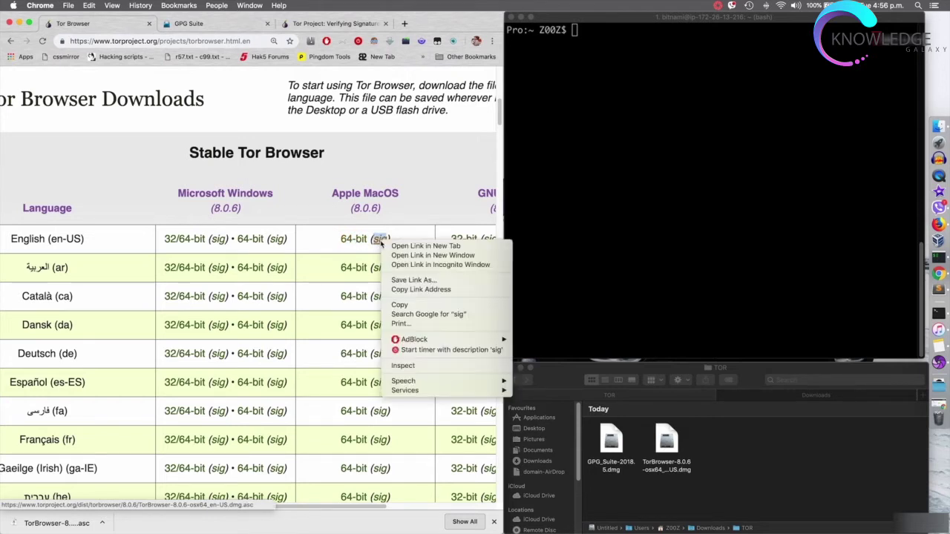
{"action": "left_click", "coordinate": [412, 281]}
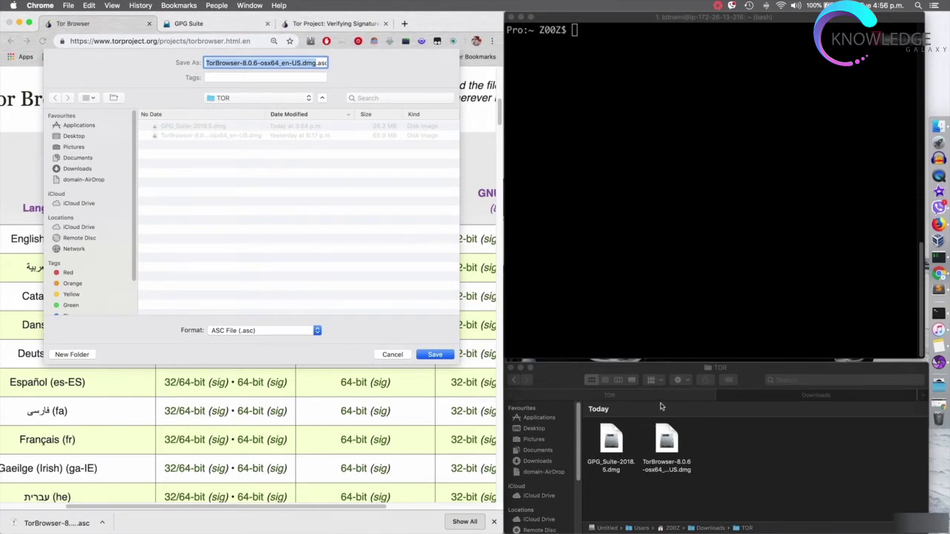
{"action": "left_click", "coordinate": [448, 356]}
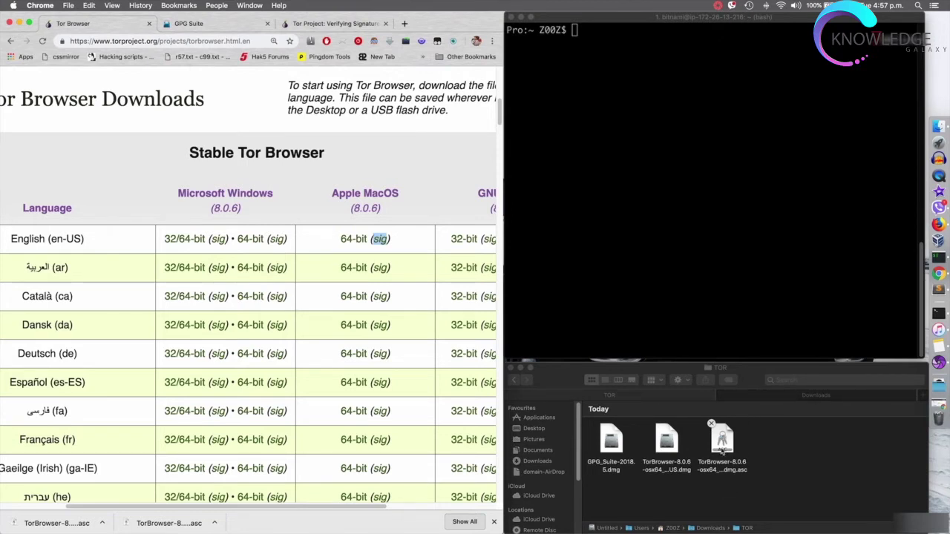
{"action": "left_click", "coordinate": [722, 445]}
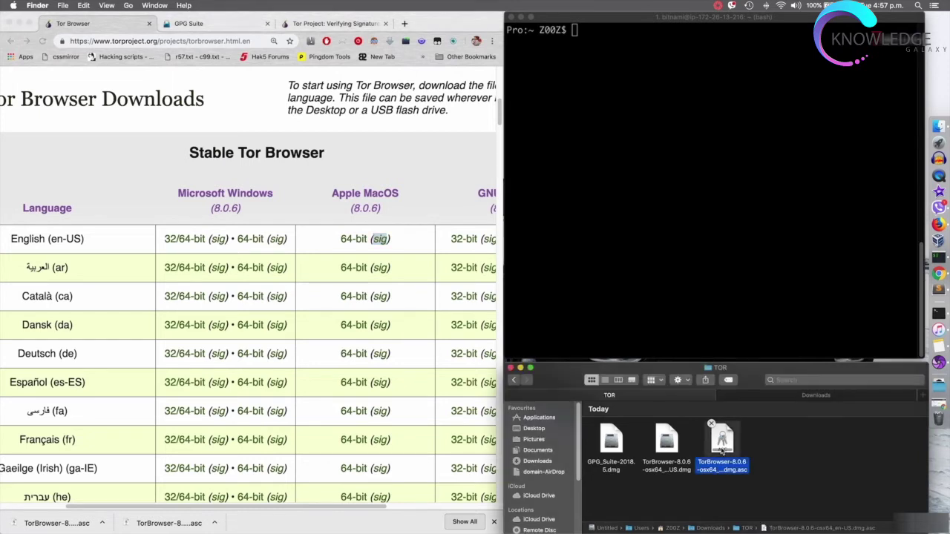
{"action": "left_click", "coordinate": [667, 445]}
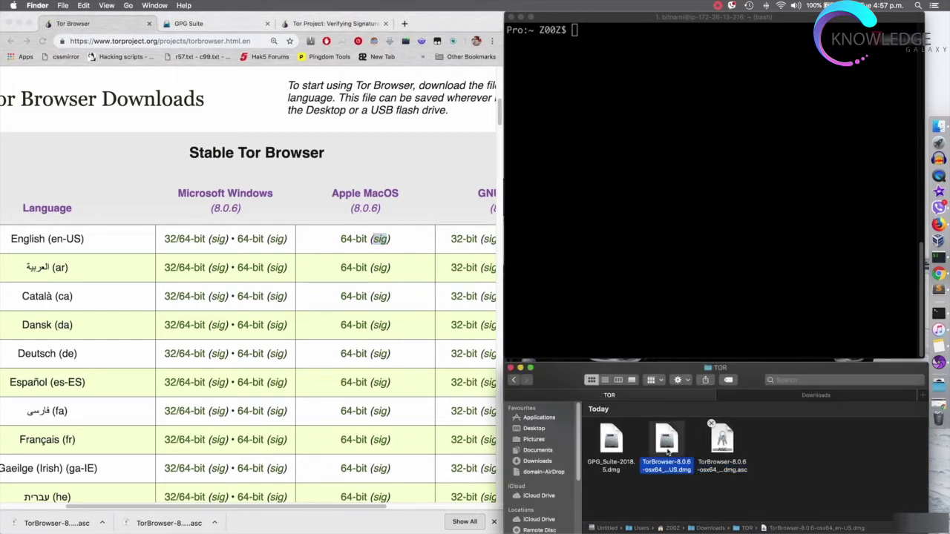
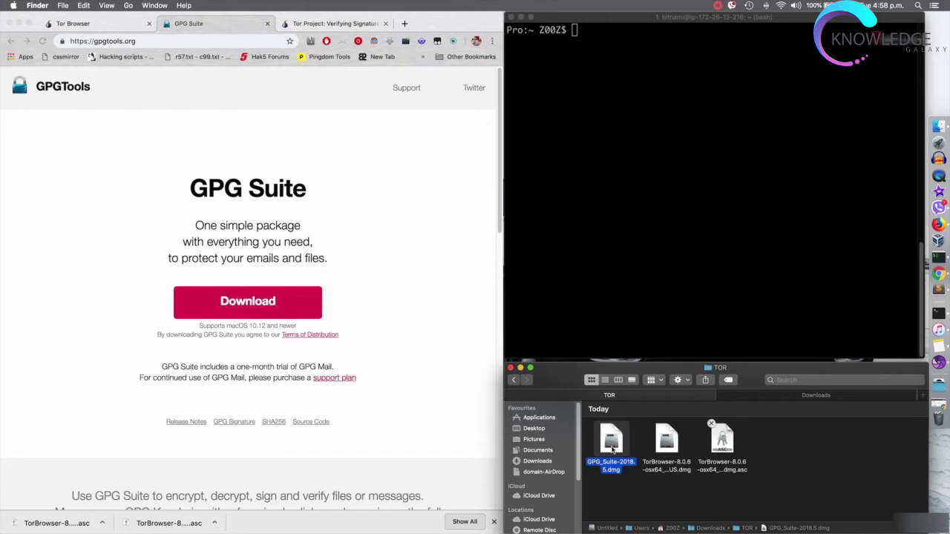
- Launch the GPG Suite installer from the GPG_Suite-2018.5.dmg disk image and agree to the licence terms
{"action": "double_click", "coordinate": [612, 450]}
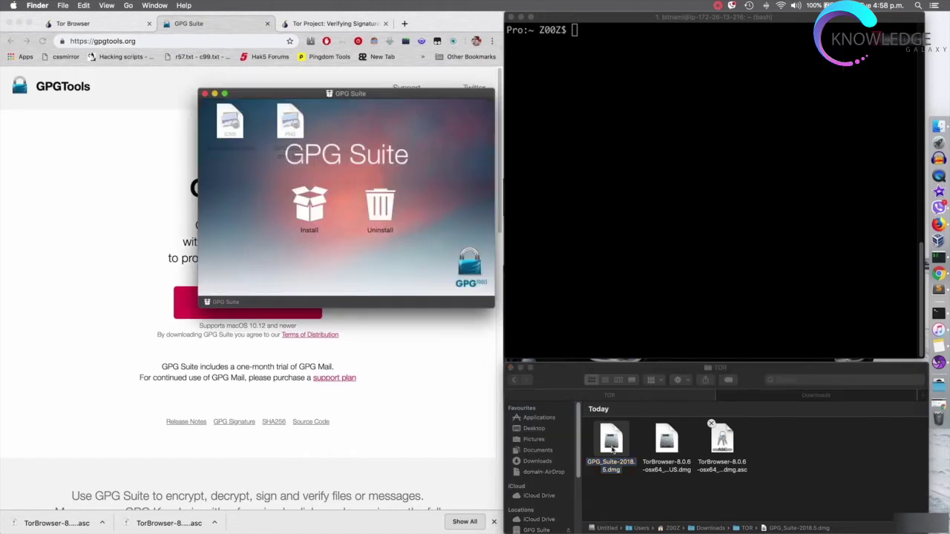
{"action": "double_click", "coordinate": [300, 208]}
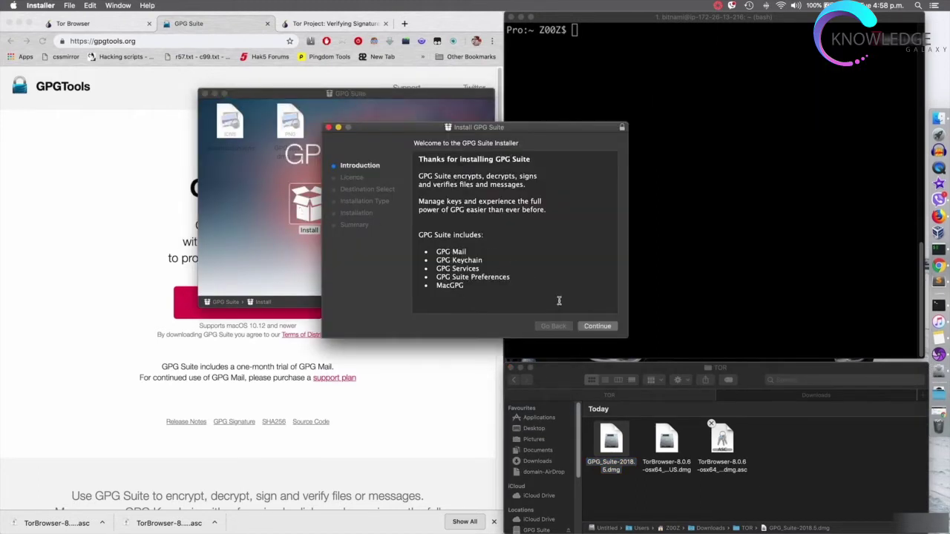
{"action": "left_click", "coordinate": [595, 327]}
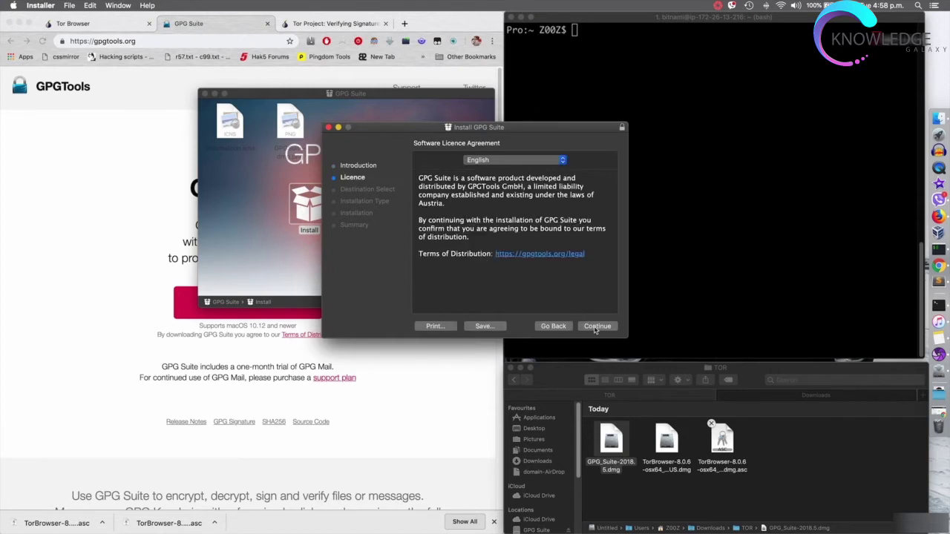
{"action": "left_click", "coordinate": [595, 327]}
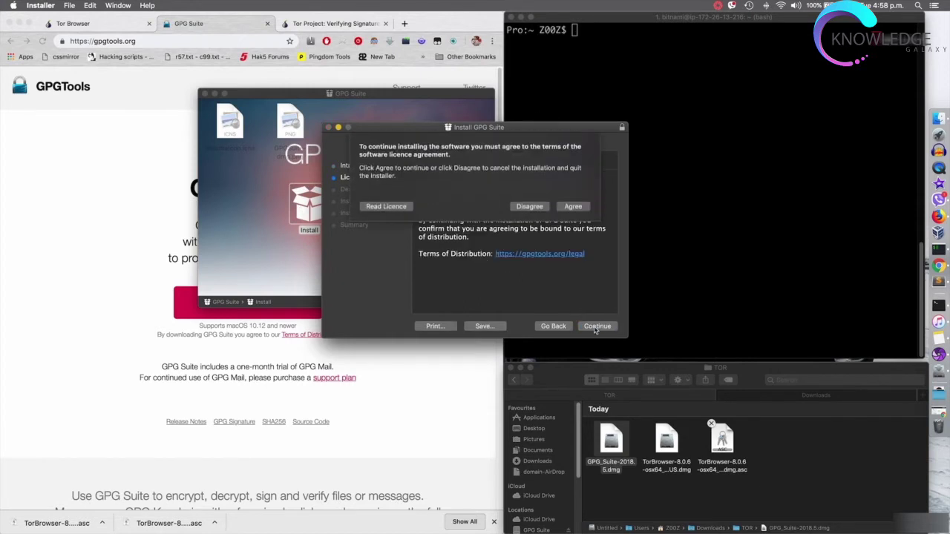
{"action": "left_click", "coordinate": [574, 207]}
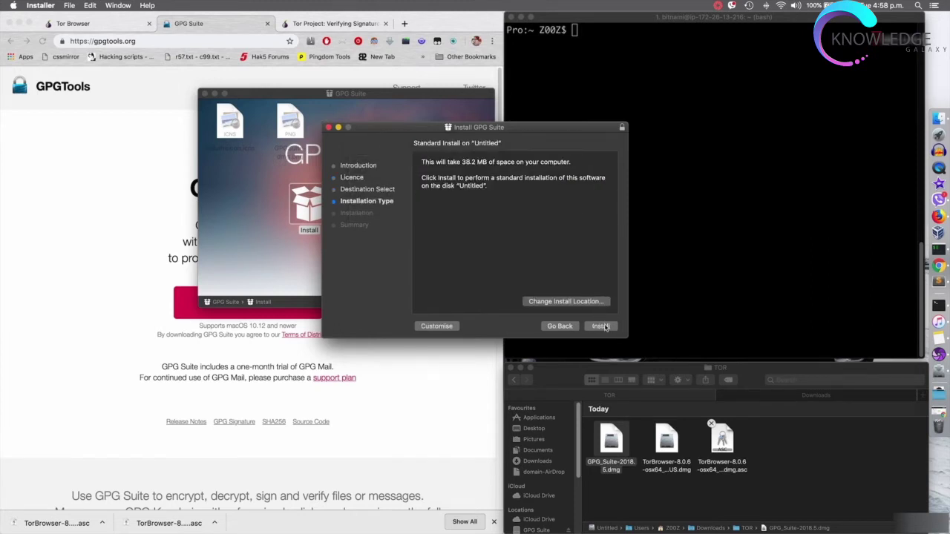
- Run the standard GPG Suite installation, authorise it with the account password, and move the installer to the Trash
{"action": "left_click", "coordinate": [601, 326]}
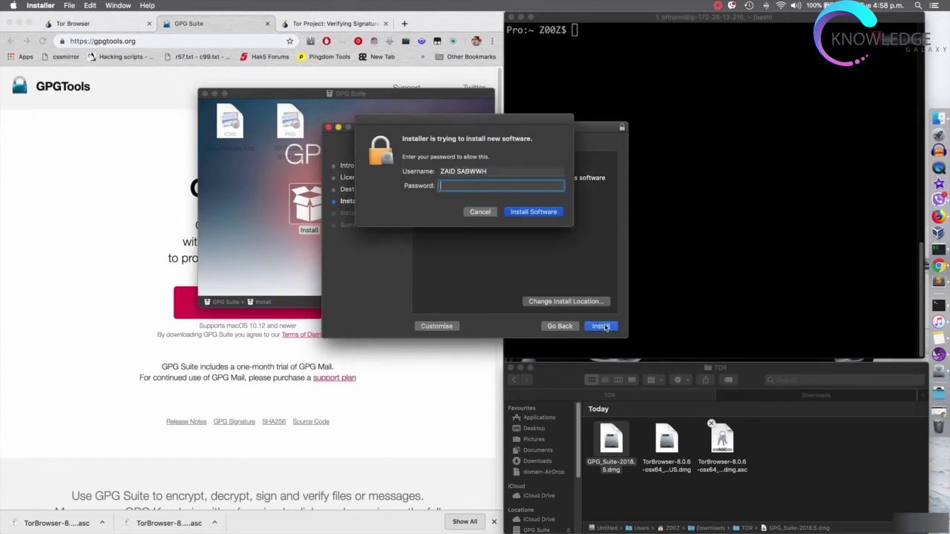
{"action": "type", "text": "*********"}
{"action": "key", "text": "Return"}
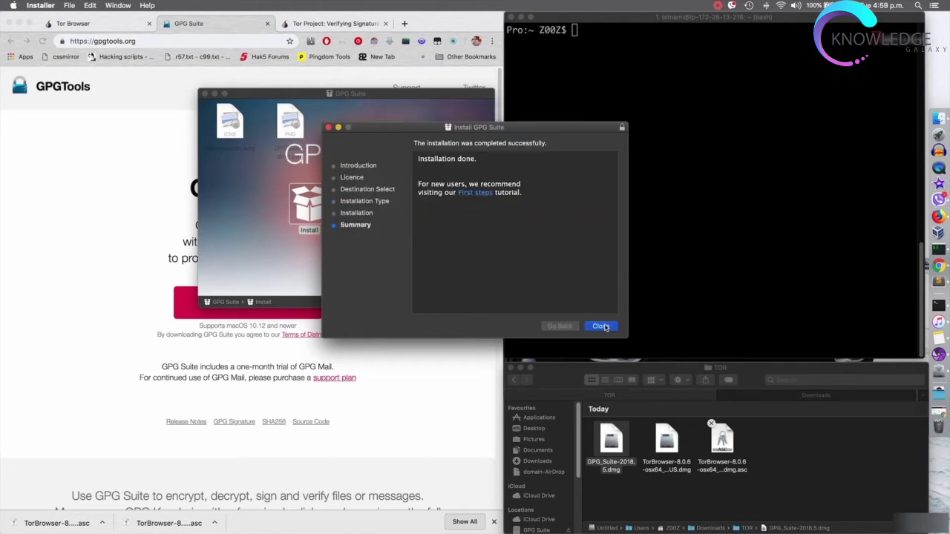
{"action": "left_click", "coordinate": [603, 326]}
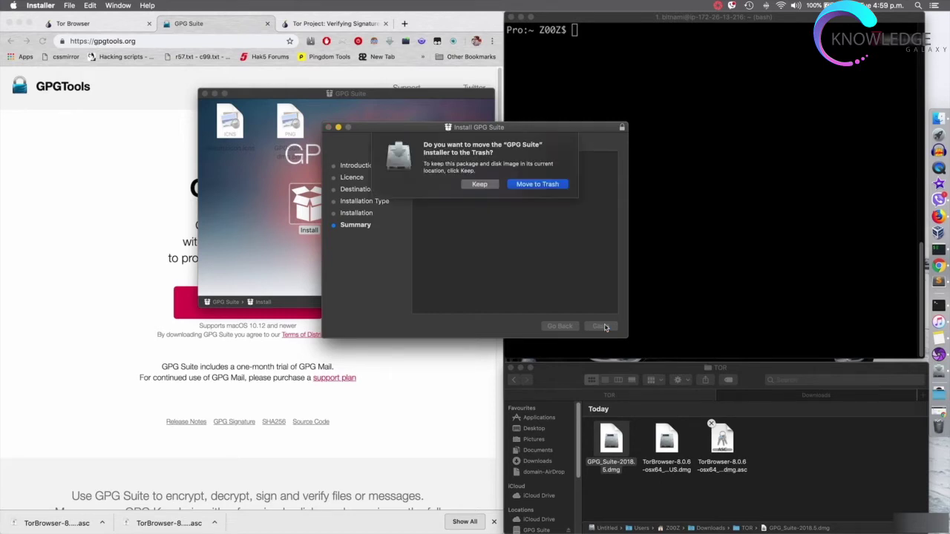
{"action": "left_click", "coordinate": [544, 185]}
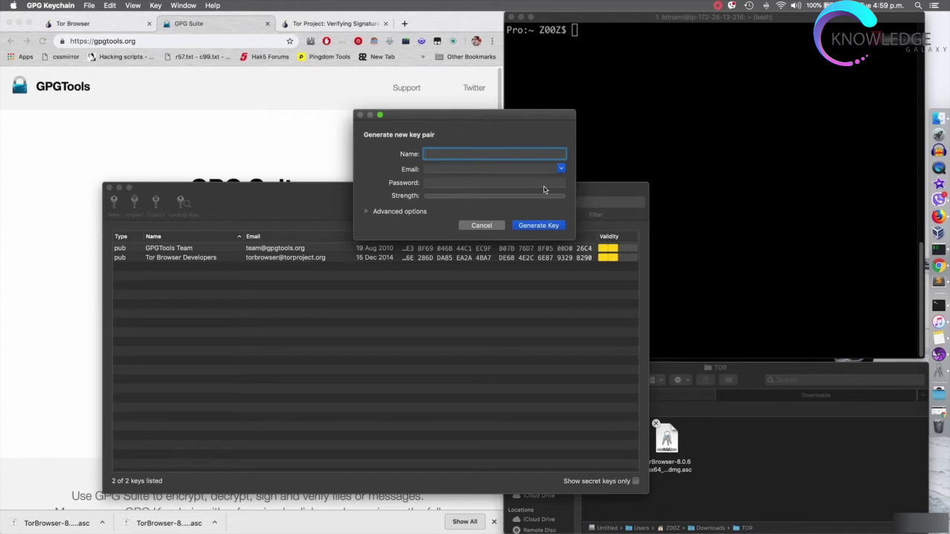
- Cancel generating a new key pair, close GPG Keychain, and select the Tor Browser disk image in the TOR folder
{"action": "left_click", "coordinate": [481, 226]}
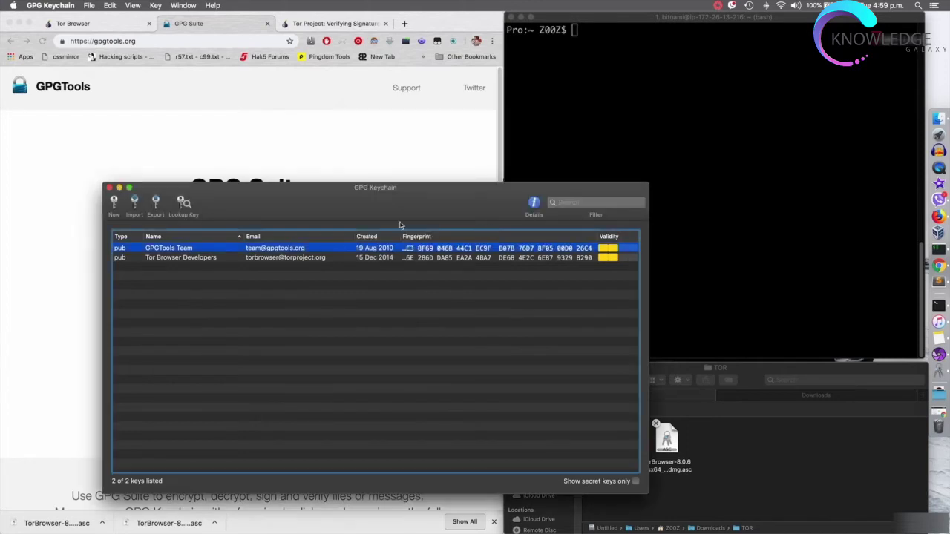
{"action": "left_click", "coordinate": [109, 188]}
{"action": "left_click", "coordinate": [700, 219]}
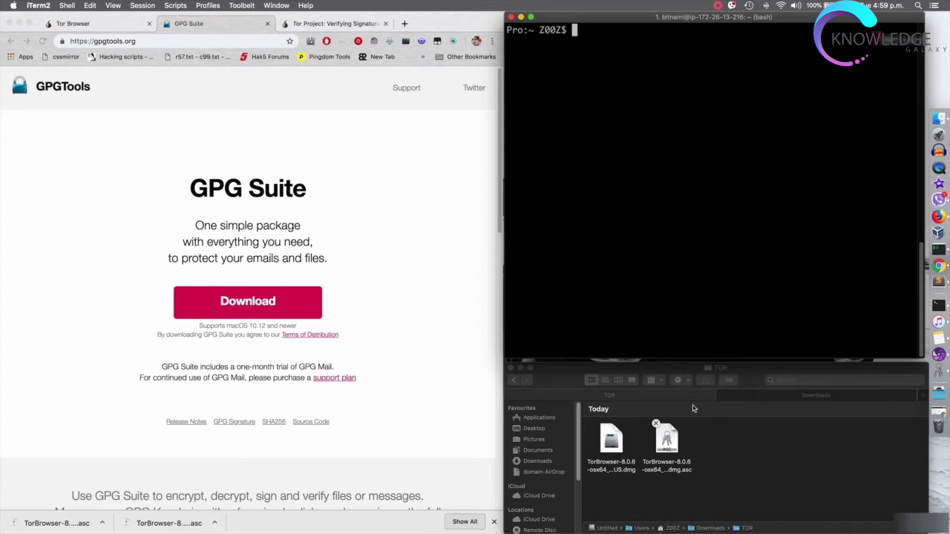
{"action": "left_click", "coordinate": [616, 445]}
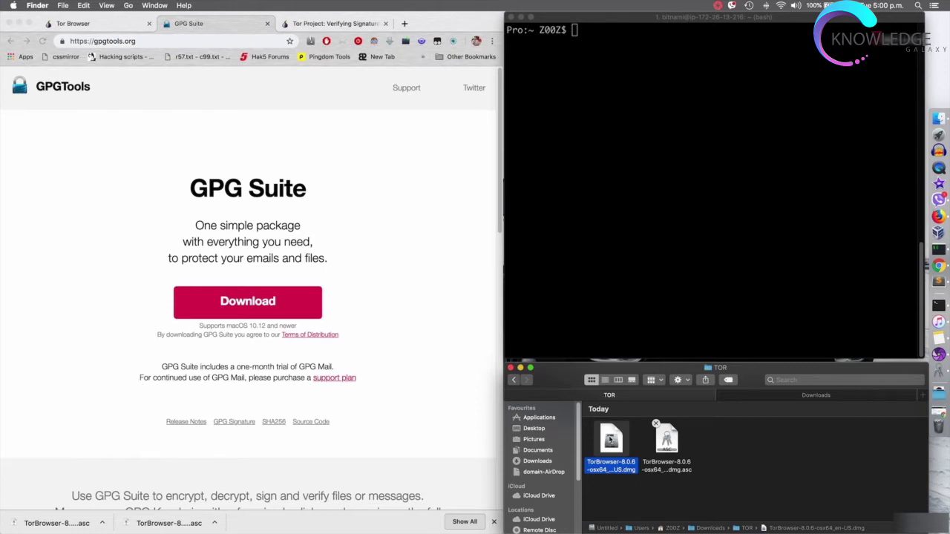
- Examine the key import command for Mac OS X and Linux on Tor Project's signature verification page, including its keyserver and key ID
{"action": "left_click", "coordinate": [354, 23]}
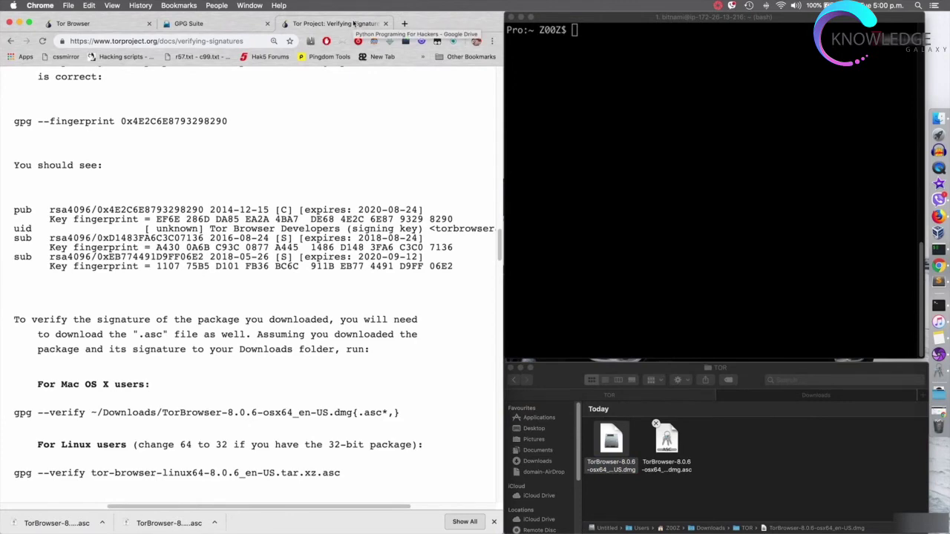
{"action": "scroll", "coordinate": [259, 215], "scroll_direction": "up", "scroll_amount": 5}
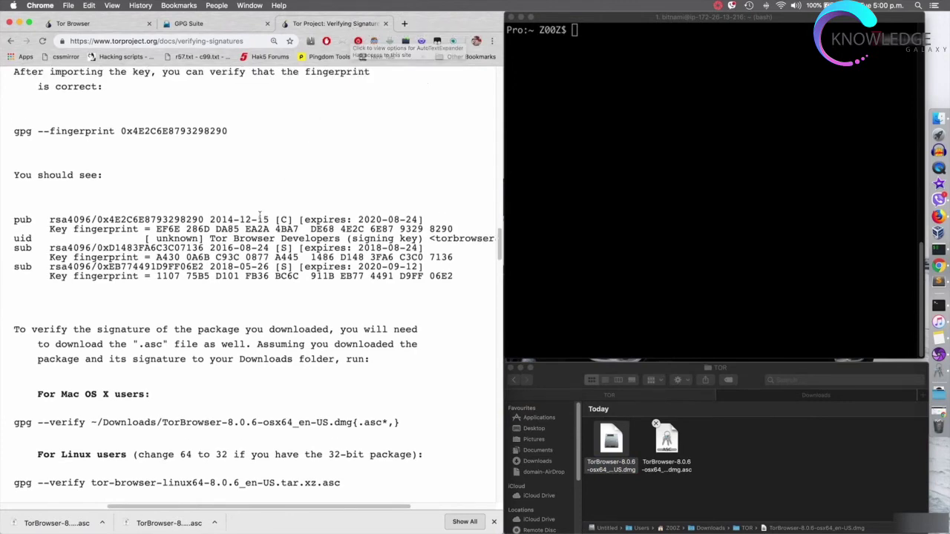
{"action": "scroll", "coordinate": [259, 217], "scroll_direction": "up", "scroll_amount": 10}
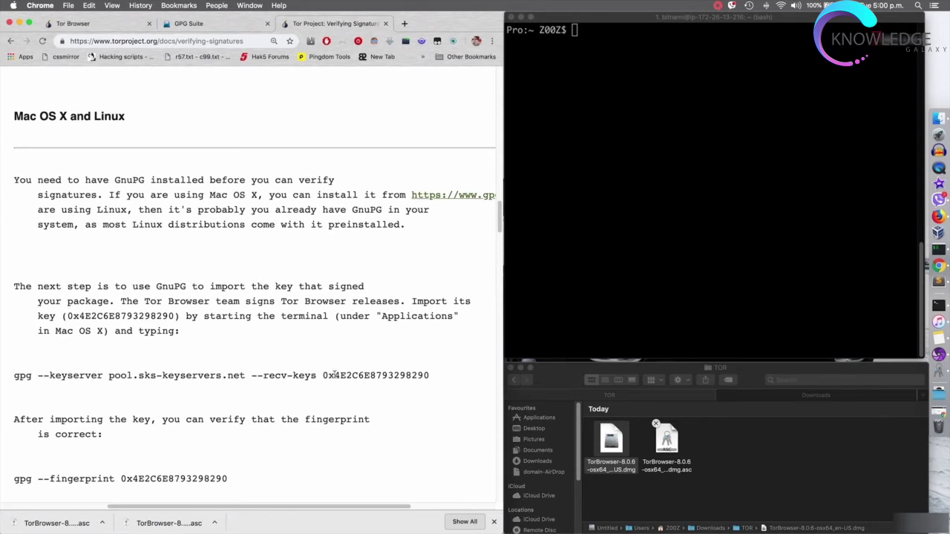
{"action": "left_click_drag", "start_coordinate": [334, 376], "coordinate": [429, 375]}
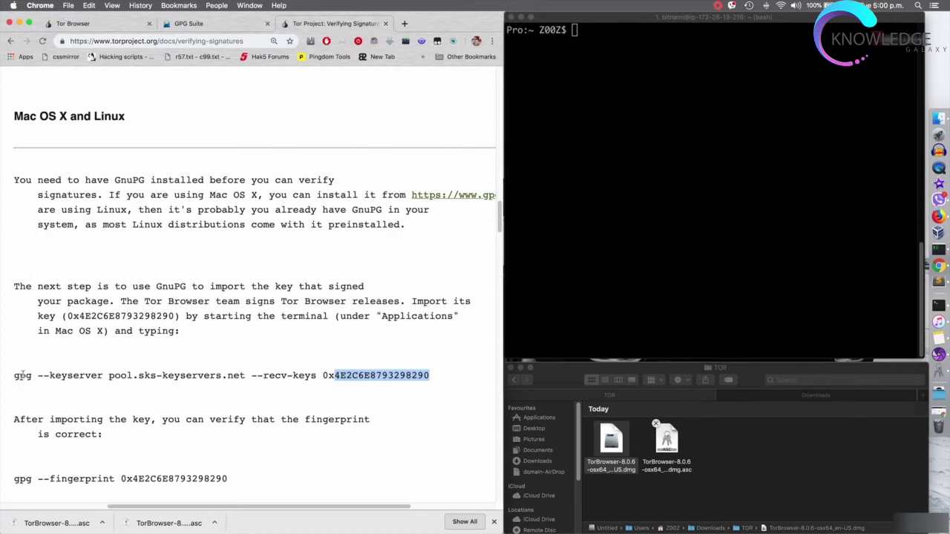
{"action": "left_click_drag", "start_coordinate": [14, 376], "coordinate": [31, 376]}
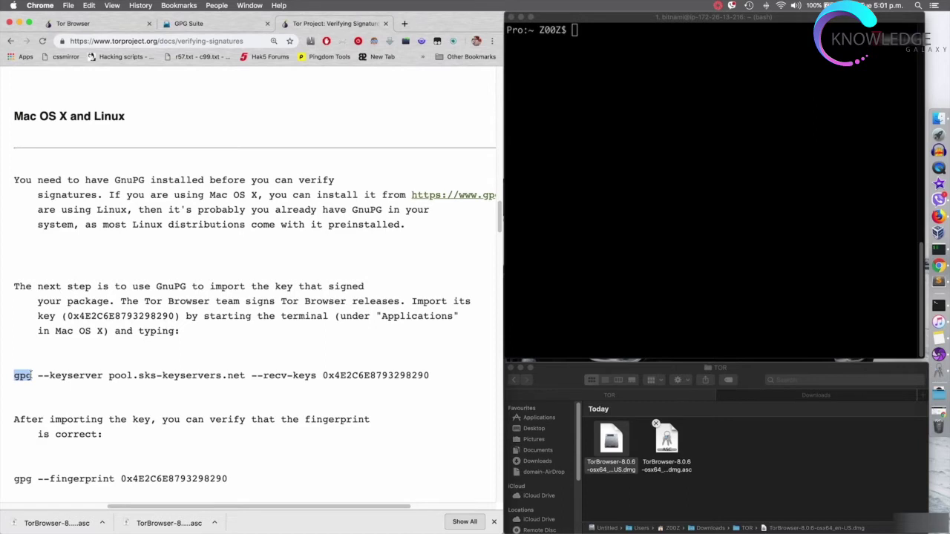
{"action": "left_click_drag", "start_coordinate": [38, 376], "coordinate": [247, 376]}
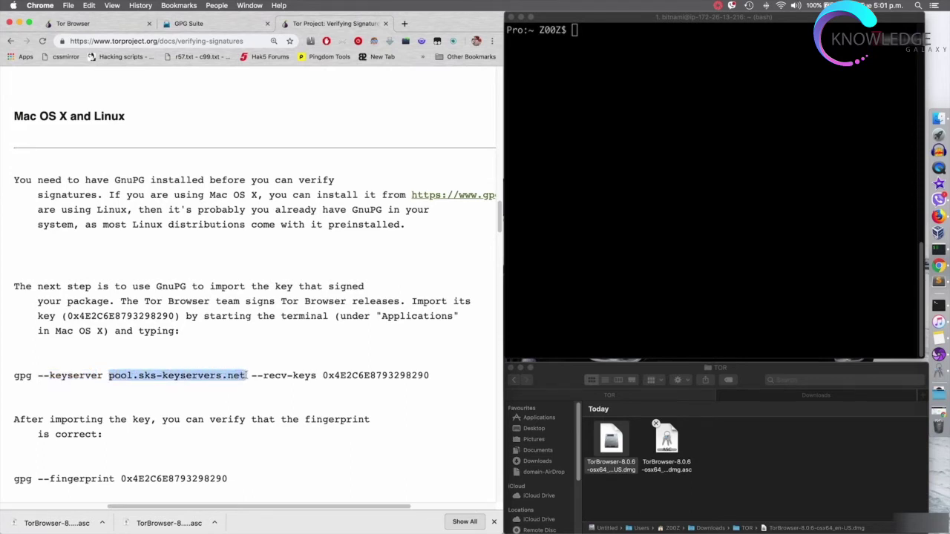
{"action": "left_click_drag", "start_coordinate": [251, 375], "coordinate": [428, 375]}
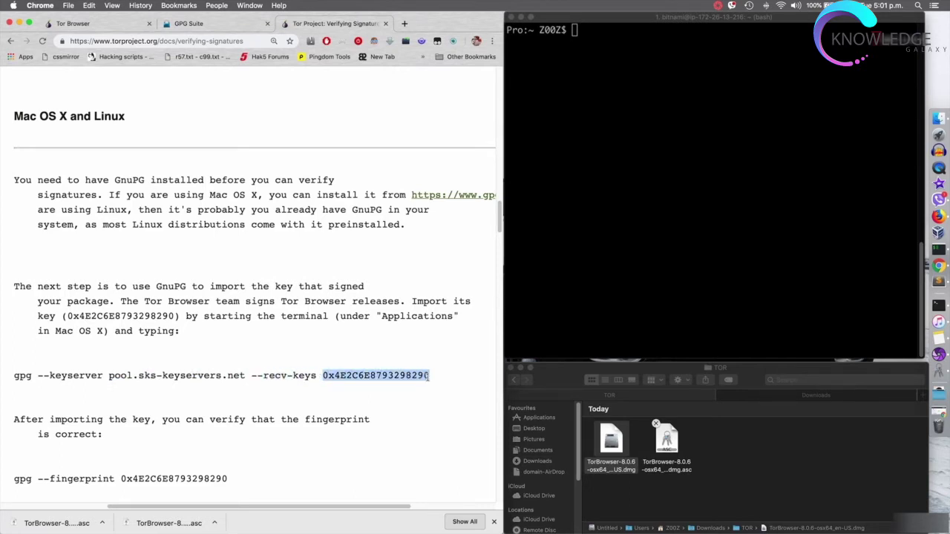
{"action": "left_click", "coordinate": [308, 377]}
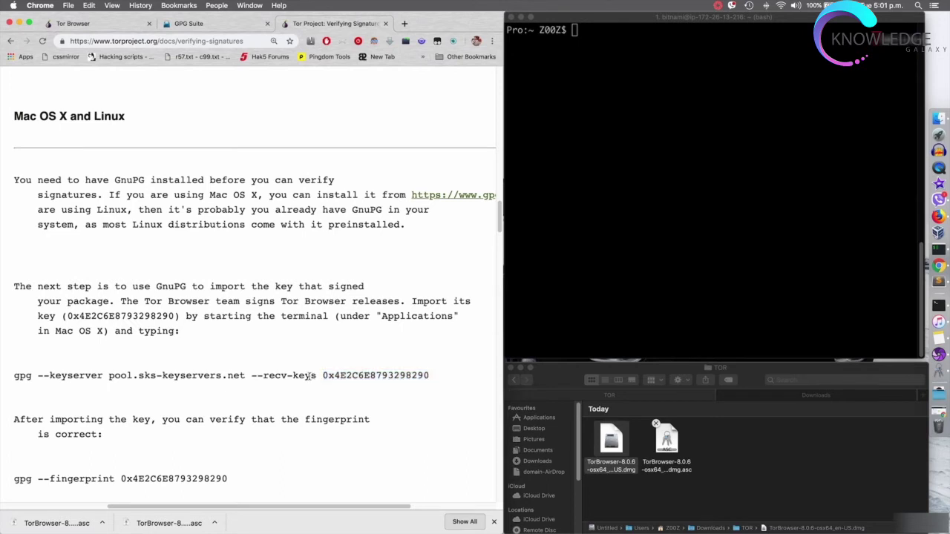
{"action": "triple_click", "coordinate": [308, 377]}
{"action": "key", "text": "super+c"}
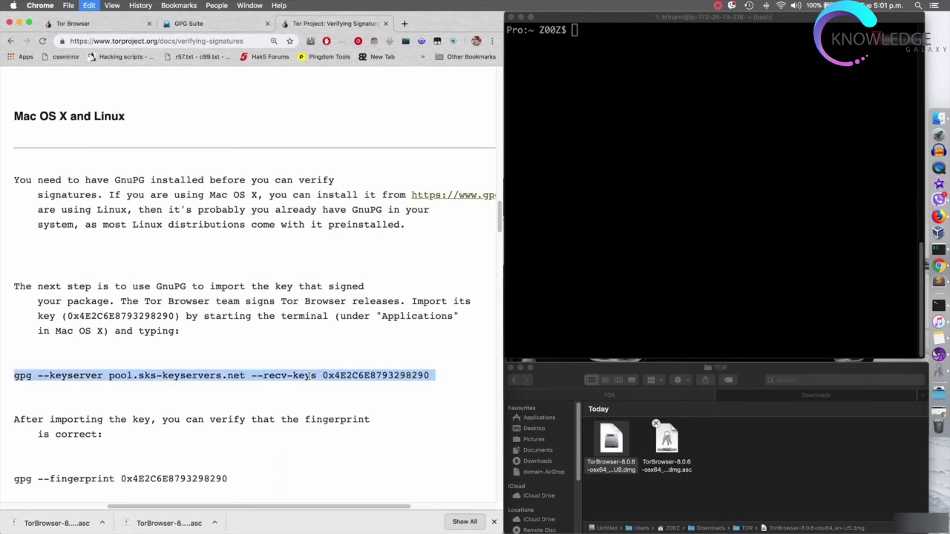
{"action": "left_click", "coordinate": [726, 181]}
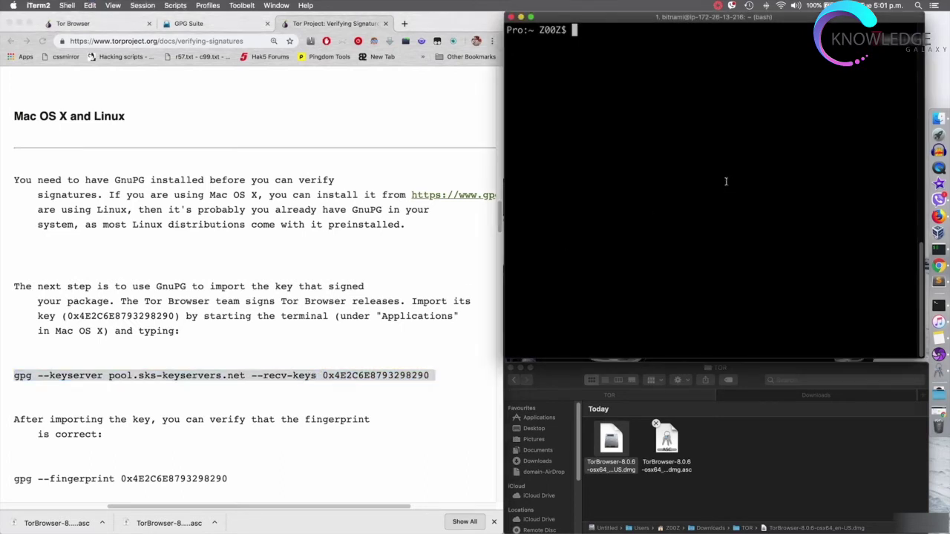
{"action": "key", "text": "super+v"}
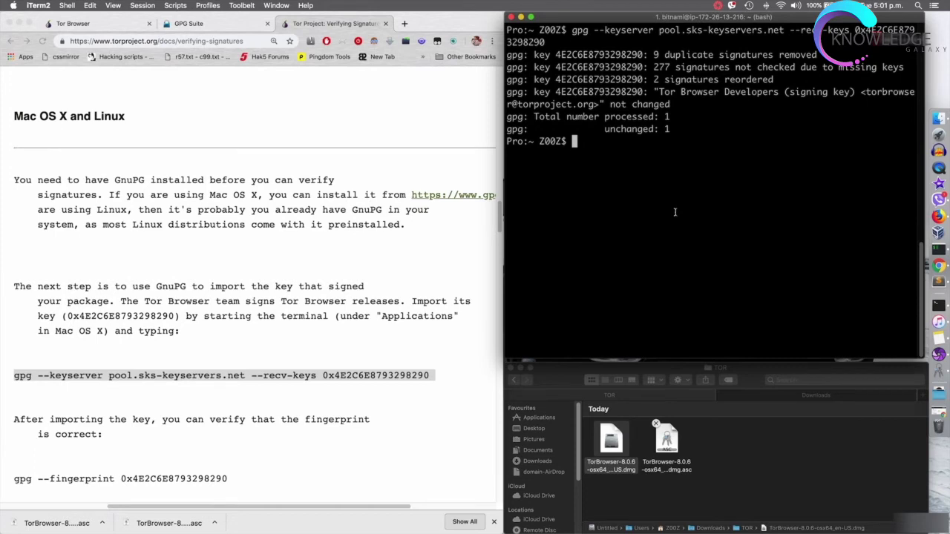
- Try to show the imported signing key's fingerprint by running gpg --fingerprint 0x4E2C6E879
{"action": "type", "text": "gpg --finger"}
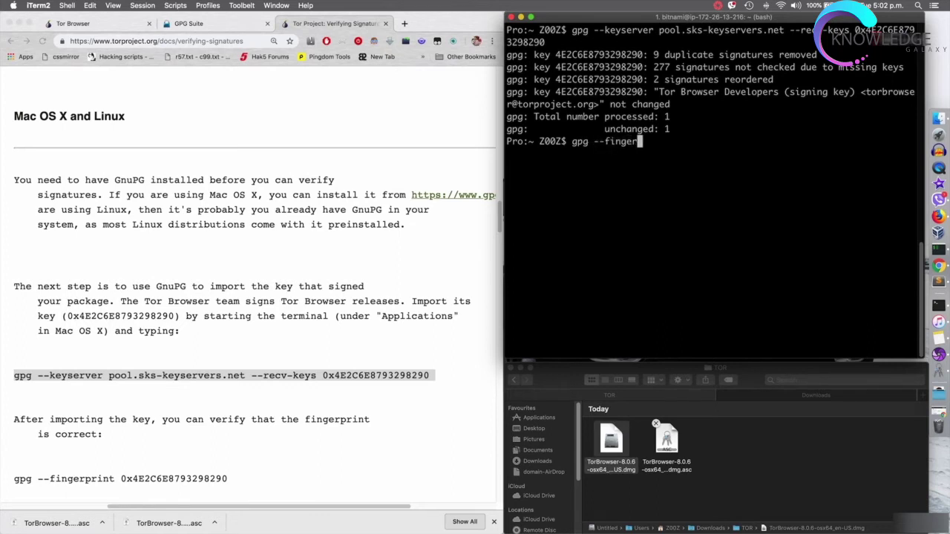
{"action": "type", "text": "print"}
{"action": "left_click_drag", "start_coordinate": [855, 30], "coordinate": [916, 30]}
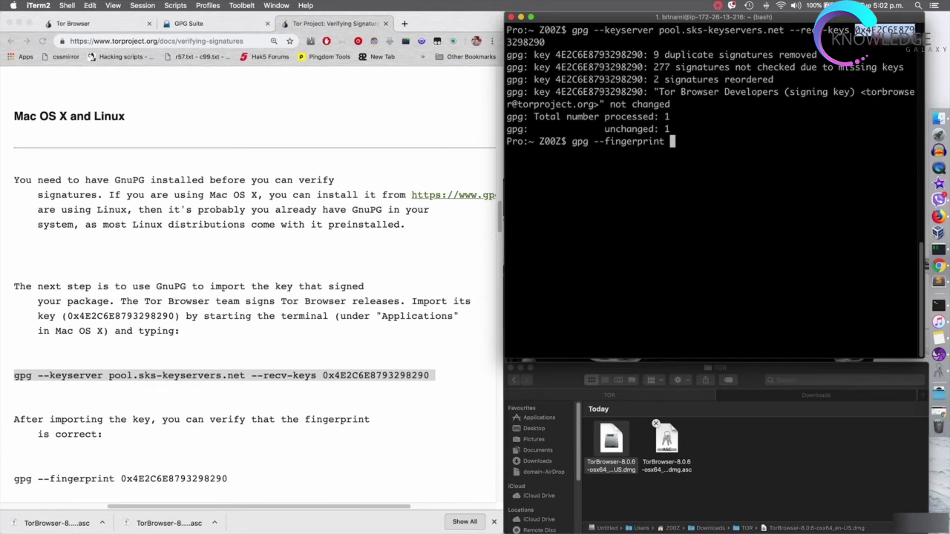
{"action": "key", "text": "super+v"}
{"action": "key", "text": "Return"}
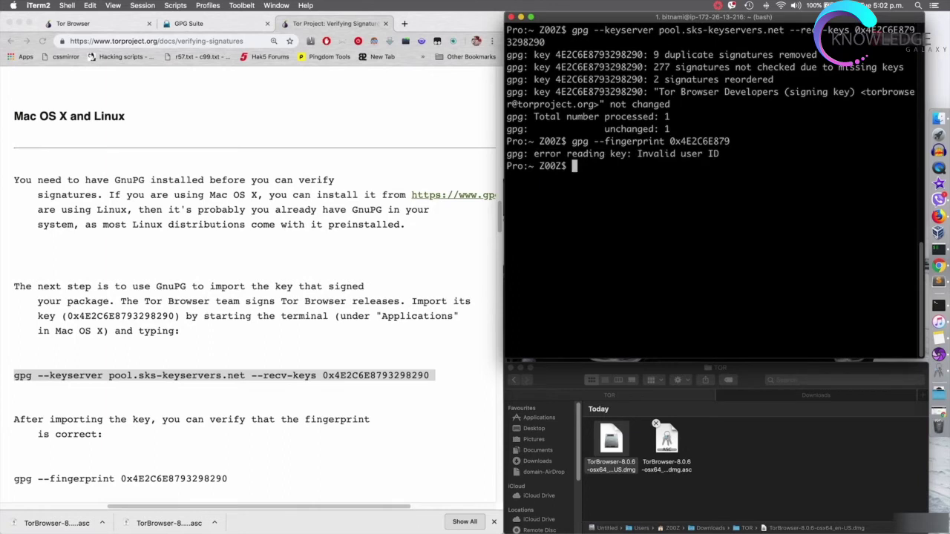
{"action": "left_click_drag", "start_coordinate": [855, 30], "coordinate": [546, 42]}
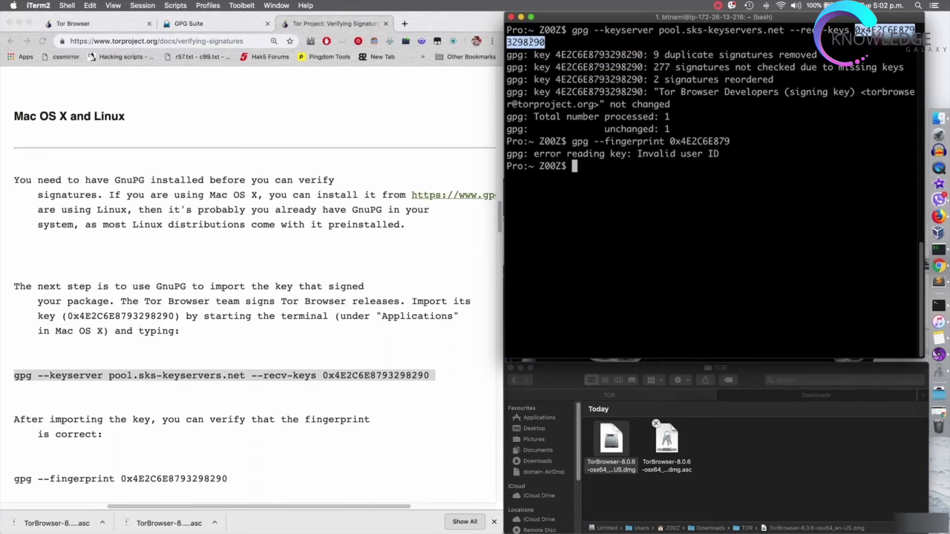
{"action": "left_click", "coordinate": [635, 175]}
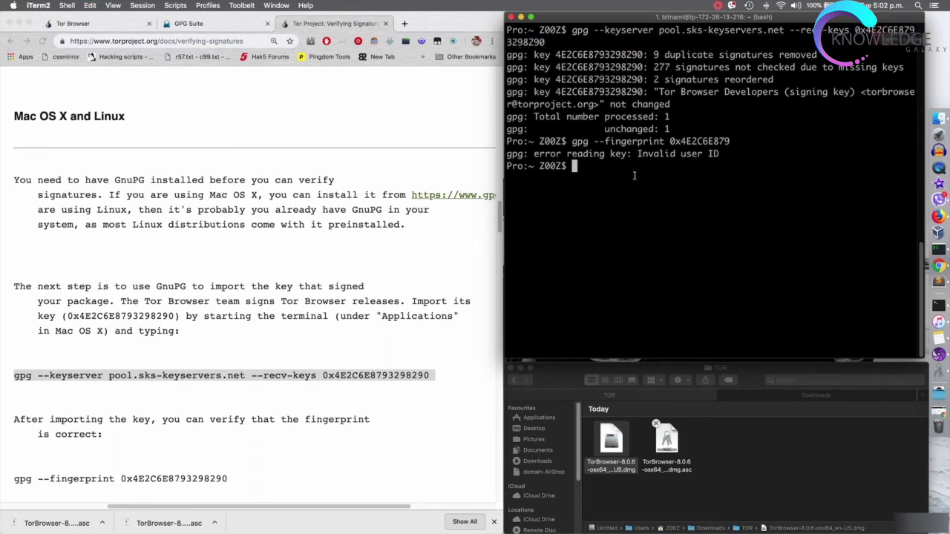
{"action": "key", "text": "Up"}
{"action": "key", "text": "BackSpace"}
{"action": "key", "text": "BackSpace"}
{"action": "key", "text": "BackSpace"}
{"action": "key", "text": "BackSpace"}
{"action": "key", "text": "BackSpace"}
{"action": "key", "text": "BackSpace"}
{"action": "key", "text": "BackSpace"}
{"action": "key", "text": "BackSpace"}
{"action": "key", "text": "BackSpace"}
{"action": "key", "text": "BackSpace"}
{"action": "key", "text": "BackSpace"}
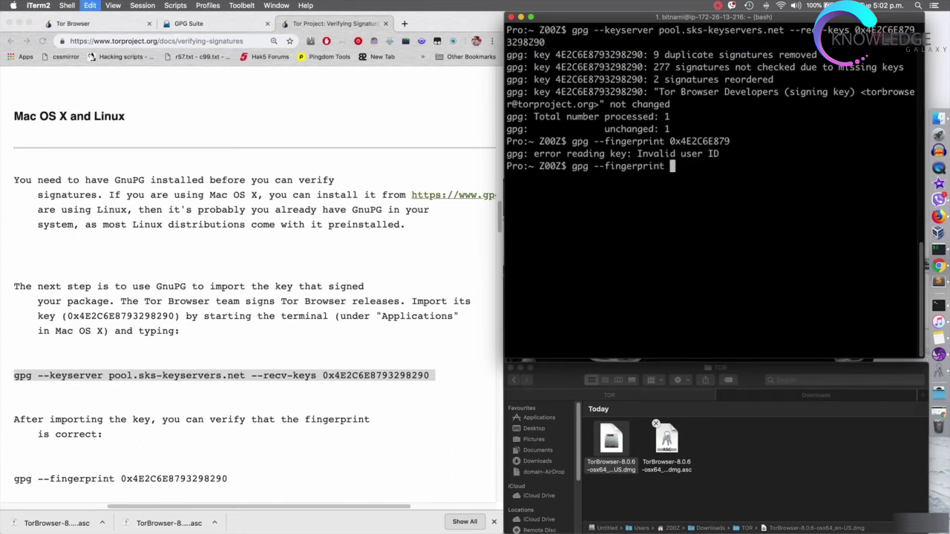
{"action": "key", "text": "super+v"}
{"action": "key", "text": "Return"}
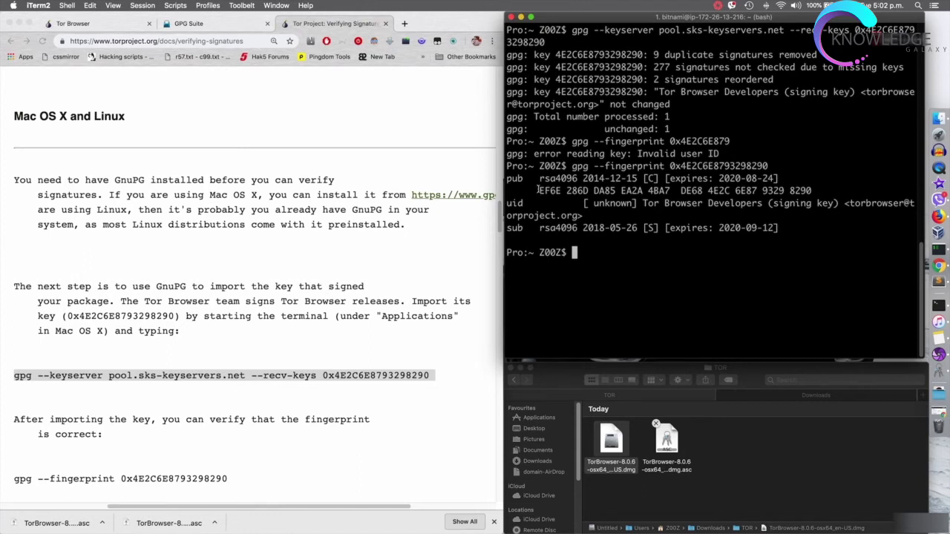
- Compare the primary key fingerprint in the terminal with the one expected on Tor Project's verification page
{"action": "left_click_drag", "start_coordinate": [538, 190], "coordinate": [811, 190]}
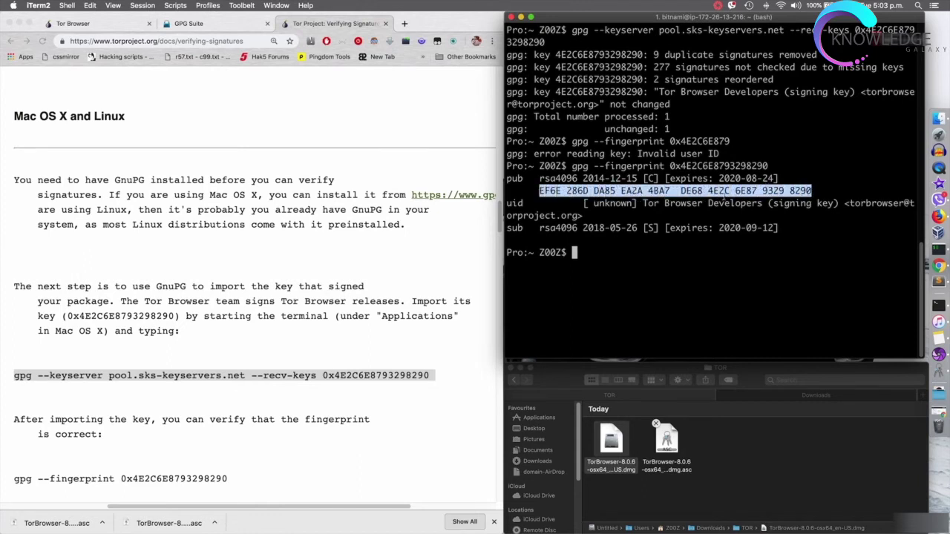
{"action": "scroll", "coordinate": [310, 429], "scroll_direction": "down", "scroll_amount": 6}
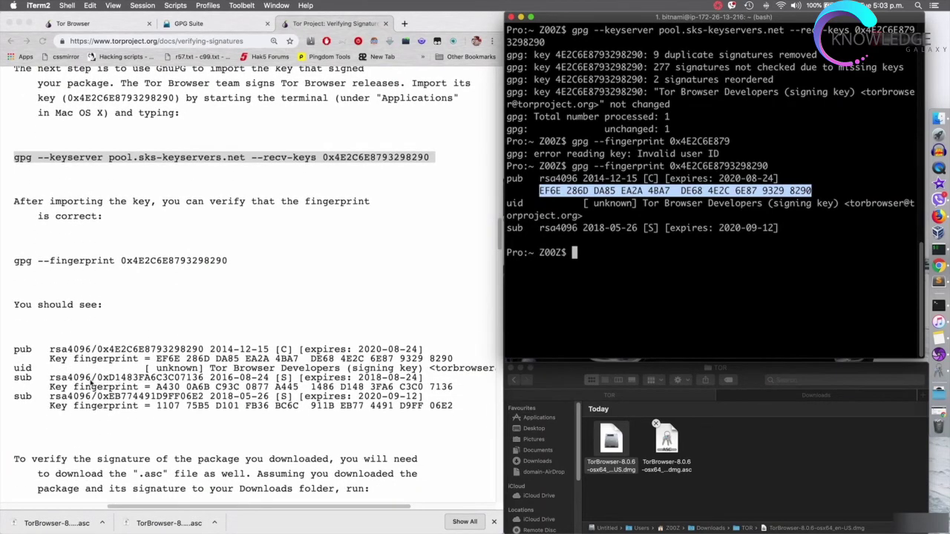
{"action": "left_click_drag", "start_coordinate": [157, 359], "coordinate": [453, 359]}
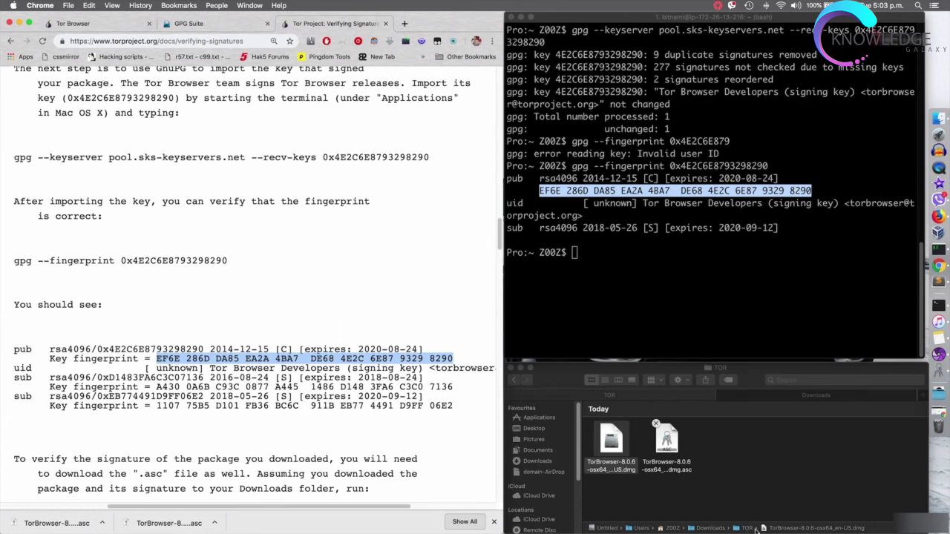
- Print the terminal's working directory with pwd and change into Downloads/TOR
{"action": "left_click", "coordinate": [662, 310]}
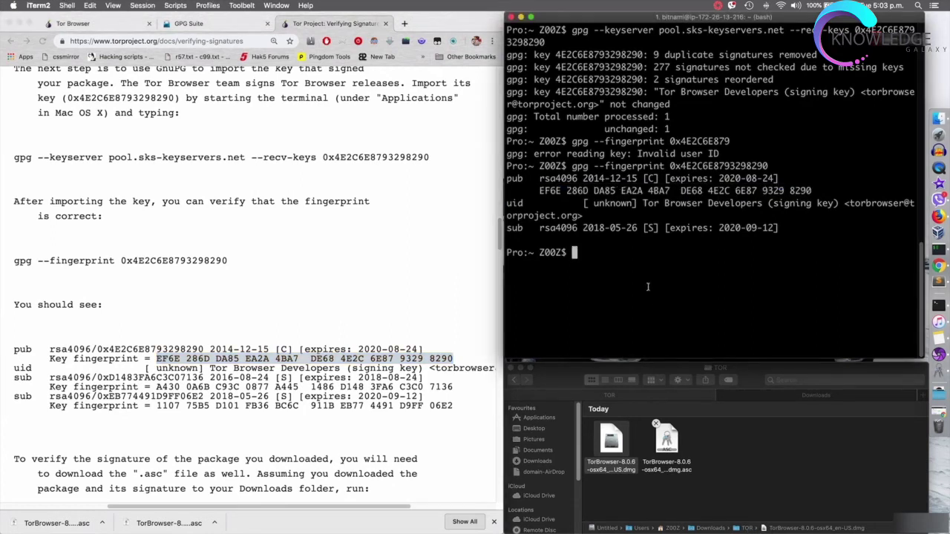
{"action": "type", "text": "pwd"}
{"action": "key", "text": "Return"}
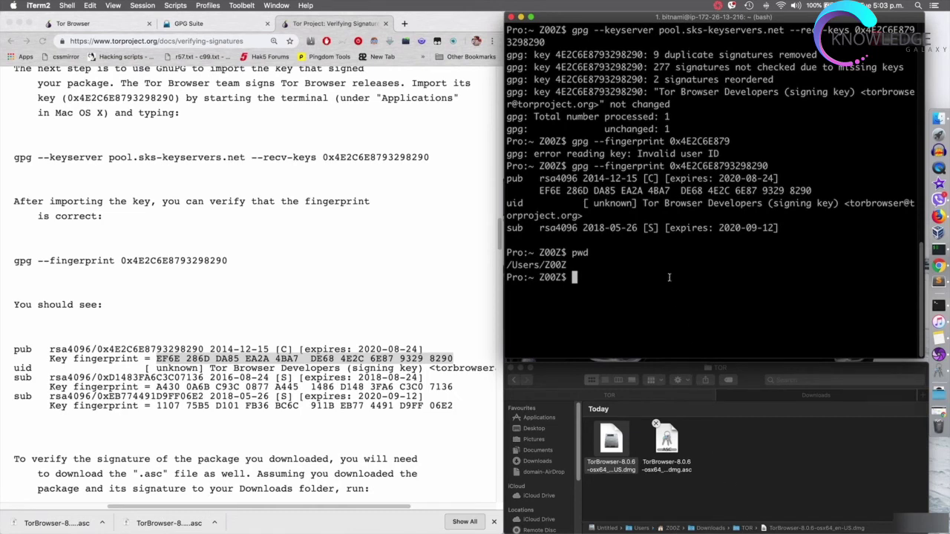
{"action": "type", "text": "cd Downloads/TOR"}
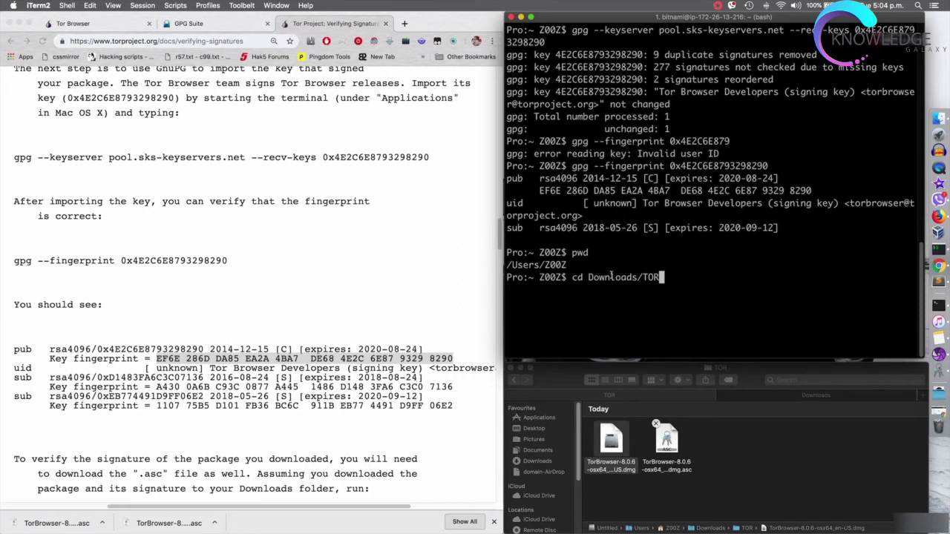
{"action": "key", "text": "BackSpace"}
{"action": "key", "text": "BackSpace"}
{"action": "key", "text": "BackSpace"}
{"action": "type", "text": "TOR"}
{"action": "key", "text": "Return"}
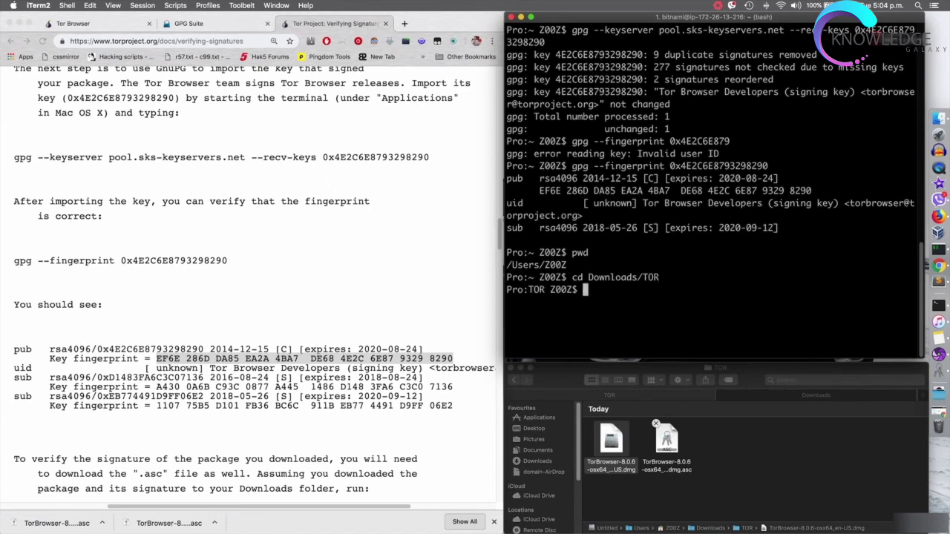
- Check the working directory with pwd, list its files with ls, and highlight the disk image and .asc file names
{"action": "type", "text": "pwd"}
{"action": "key", "text": "Return"}
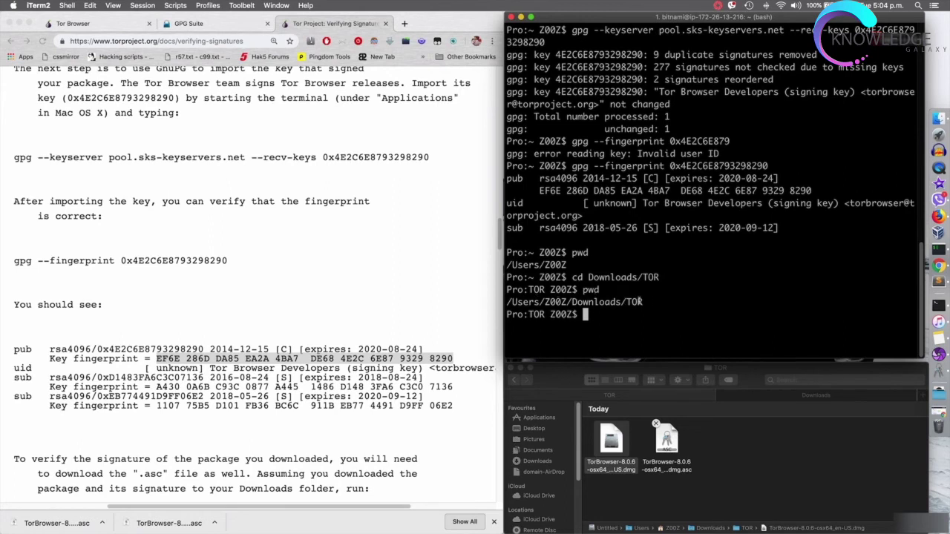
{"action": "type", "text": "ls"}
{"action": "key", "text": "Return"}
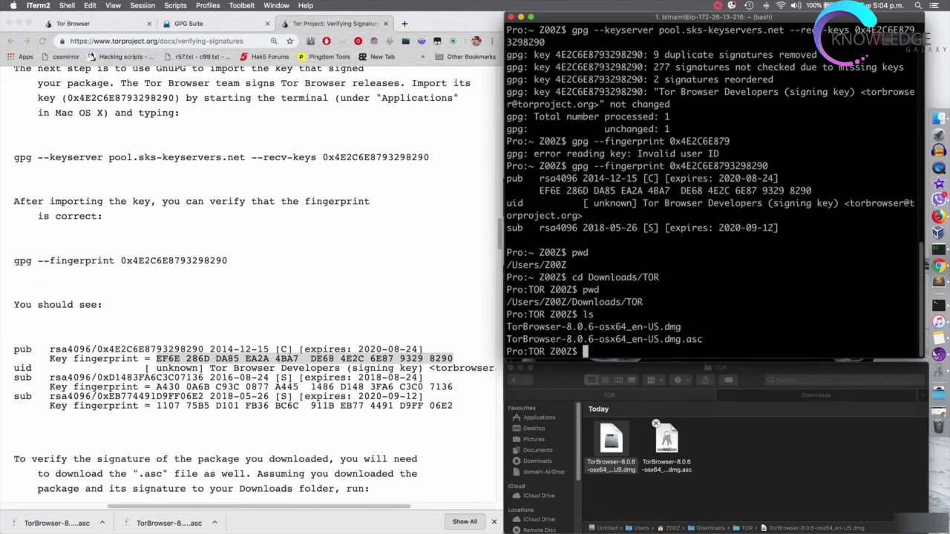
{"action": "double_click", "coordinate": [667, 325]}
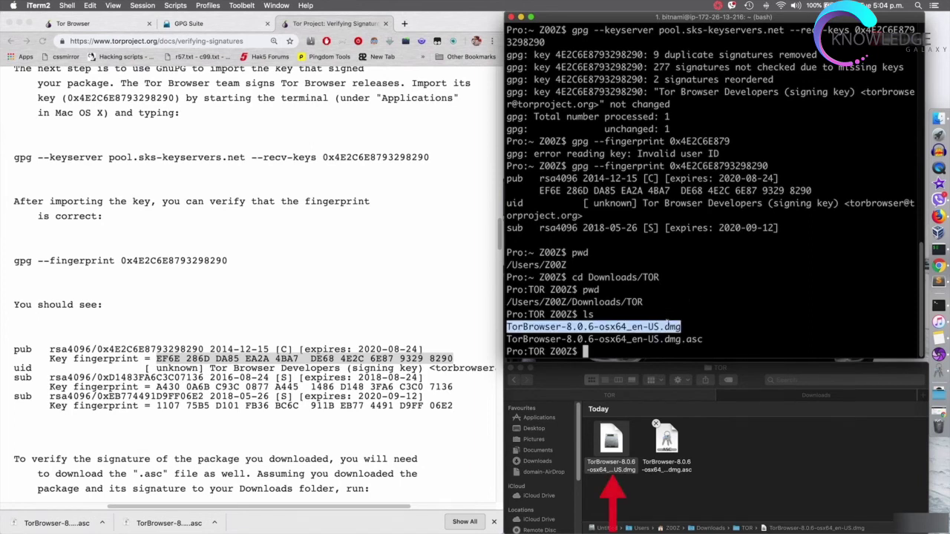
{"action": "double_click", "coordinate": [698, 339]}
{"action": "key", "text": "super+c"}
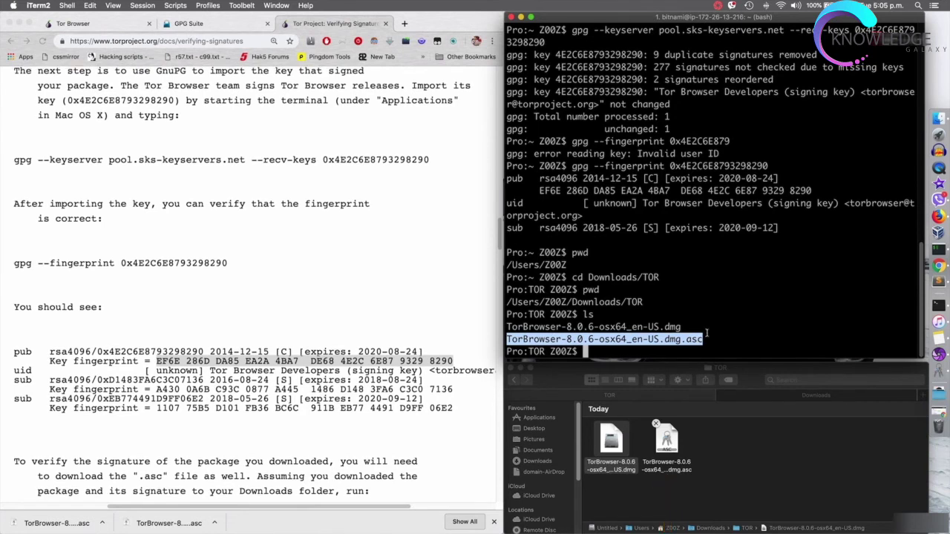
{"action": "left_click", "coordinate": [707, 333]}
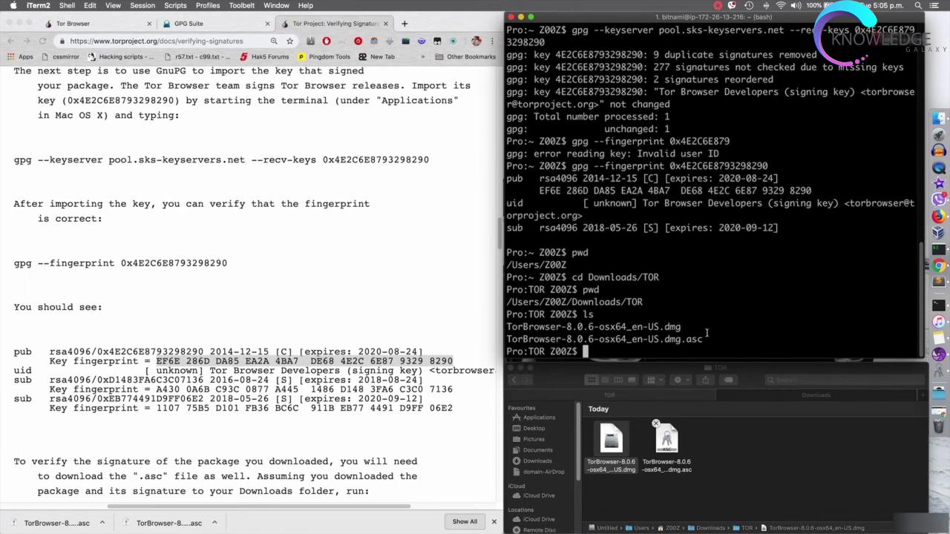
- Try to verify the signature by running pgp --verify TorBrowser-8.0.6-osx64_en-US.dmg.asc
{"action": "type", "text": "pgp --ver"}
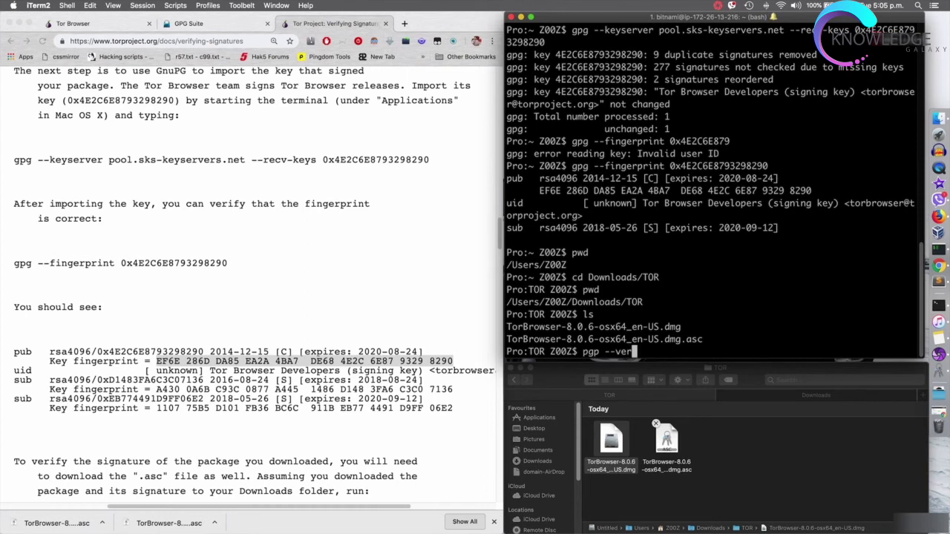
{"action": "type", "text": "ify"}
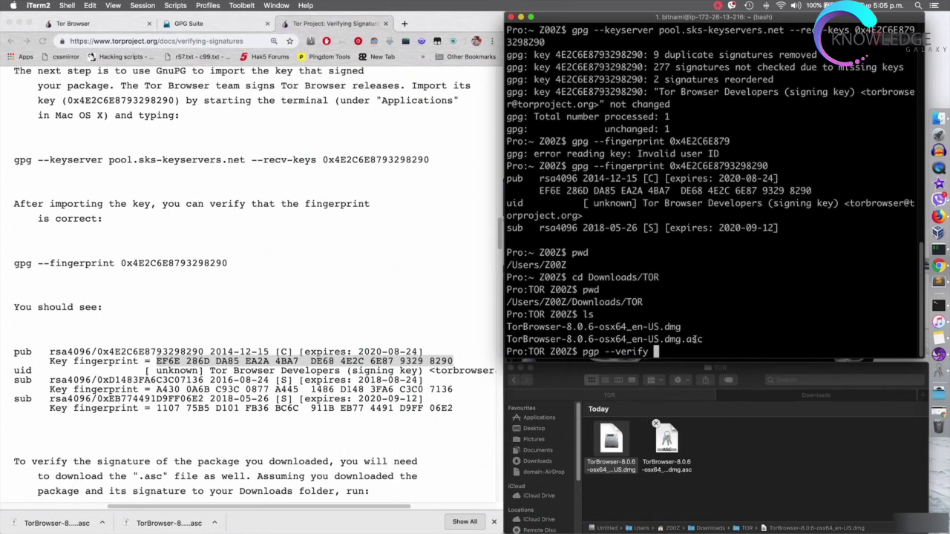
{"action": "double_click", "coordinate": [696, 339]}
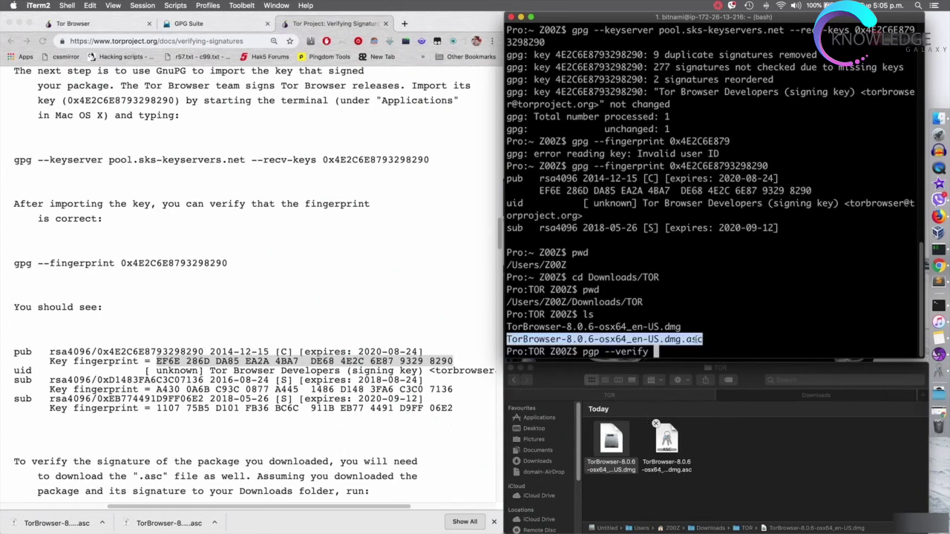
{"action": "key", "text": "super+v"}
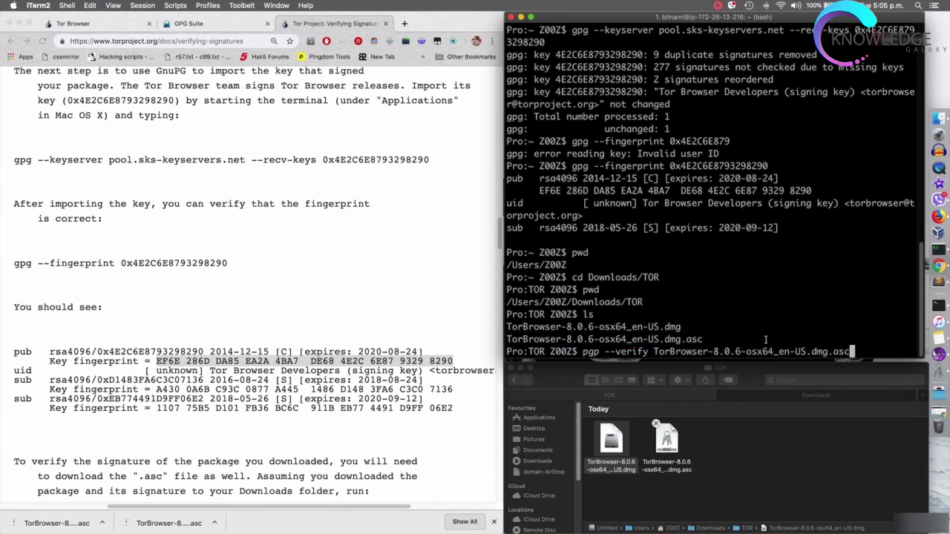
{"action": "key", "text": "Return"}
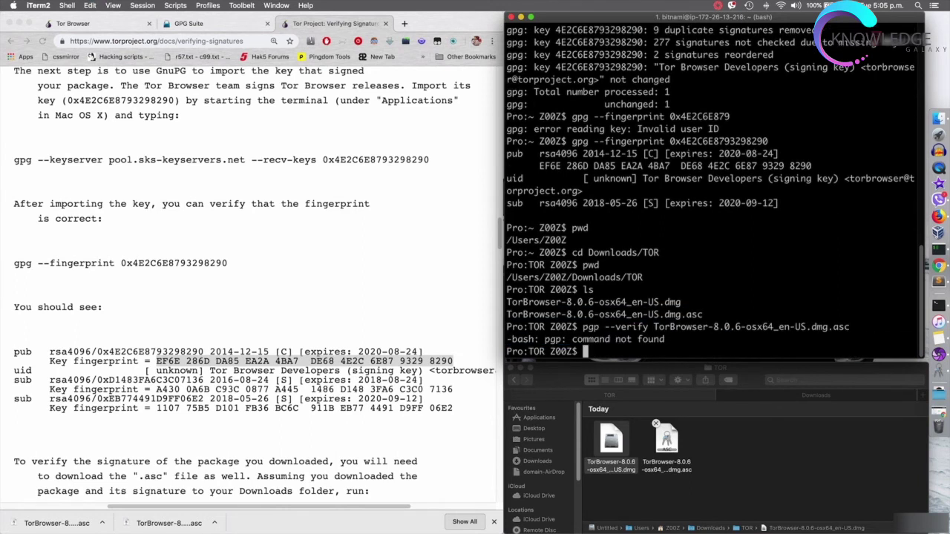
- Rerun the verification as gpg --verify TorBrowser-8.0.6-osx64_en-US.dmg.asc and highlight the signature result in the output
{"action": "key", "text": "Up"}
{"action": "key", "text": "Left"}
{"action": "key", "text": "Left"}
{"action": "key", "text": "Left"}
{"action": "key", "text": "Left"}
{"action": "key", "text": "Left"}
{"action": "key", "text": "Left"}
{"action": "key", "text": "Left"}
{"action": "key", "text": "Left"}
{"action": "key", "text": "Left"}
{"action": "key", "text": "Left"}
{"action": "key", "text": "Left"}
{"action": "key", "text": "Left"}
{"action": "key", "text": "Left"}
{"action": "key", "text": "Left"}
{"action": "key", "text": "Left"}
{"action": "key", "text": "Left"}
{"action": "key", "text": "Left"}
{"action": "key", "text": "Left"}
{"action": "key", "text": "Left"}
{"action": "key", "text": "Left"}
{"action": "key", "text": "Left"}
{"action": "key", "text": "Left"}
{"action": "key", "text": "Left"}
{"action": "key", "text": "Left"}
{"action": "key", "text": "Left"}
{"action": "key", "text": "Left"}
{"action": "key", "text": "Left"}
{"action": "key", "text": "Left"}
{"action": "key", "text": "Left"}
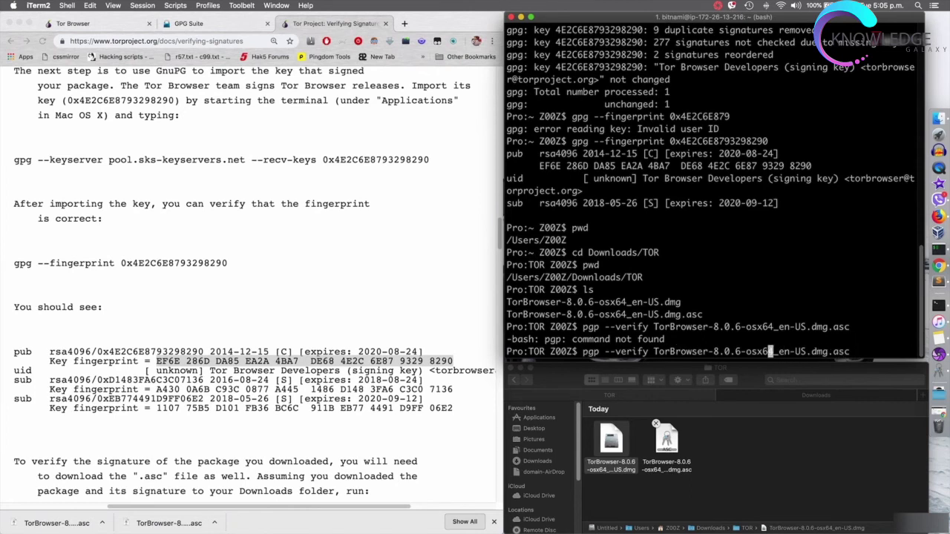
{"action": "key", "text": "Left"}
{"action": "key", "text": "Left"}
{"action": "key", "text": "Left"}
{"action": "key", "text": "Left"}
{"action": "key", "text": "Left"}
{"action": "key", "text": "Left"}
{"action": "key", "text": "Left"}
{"action": "key", "text": "Left"}
{"action": "key", "text": "Left"}
{"action": "key", "text": "Left"}
{"action": "key", "text": "Left"}
{"action": "key", "text": "Left"}
{"action": "key", "text": "Left"}
{"action": "key", "text": "BackSpace"}
{"action": "key", "text": "BackSpace"}
{"action": "key", "text": "BackSpace"}
{"action": "type", "text": "gpg"}
{"action": "key", "text": "Return"}
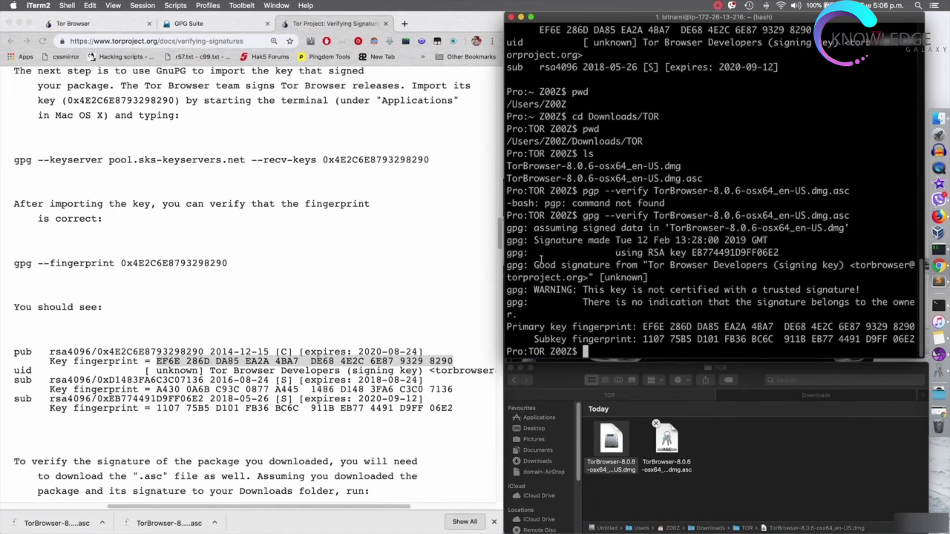
{"action": "mouse_move", "coordinate": [533, 265]}
{"action": "left_mouse_down"}
{"action": "mouse_move", "coordinate": [816, 265]}
{"action": "mouse_move", "coordinate": [821, 277]}
{"action": "left_mouse_up"}
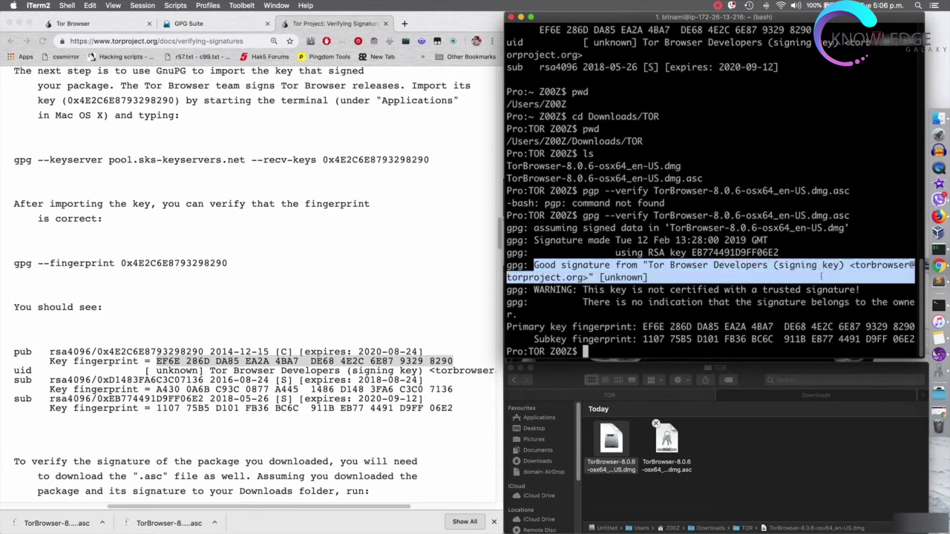
- Open the Tor Browser disk image from the TOR folder and copy Tor Browser into Applications
{"action": "left_click", "coordinate": [612, 442]}
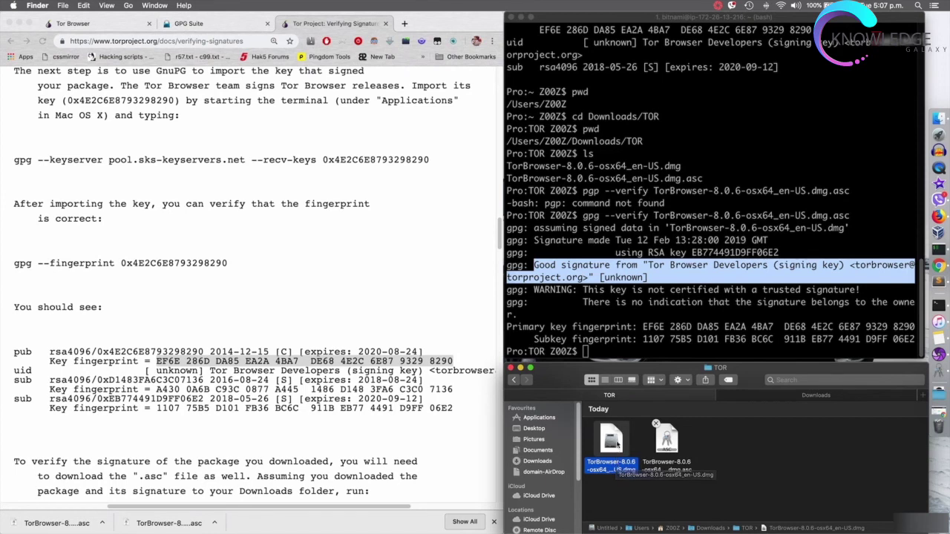
{"action": "left_click", "coordinate": [617, 444]}
{"action": "double_click", "coordinate": [617, 443]}
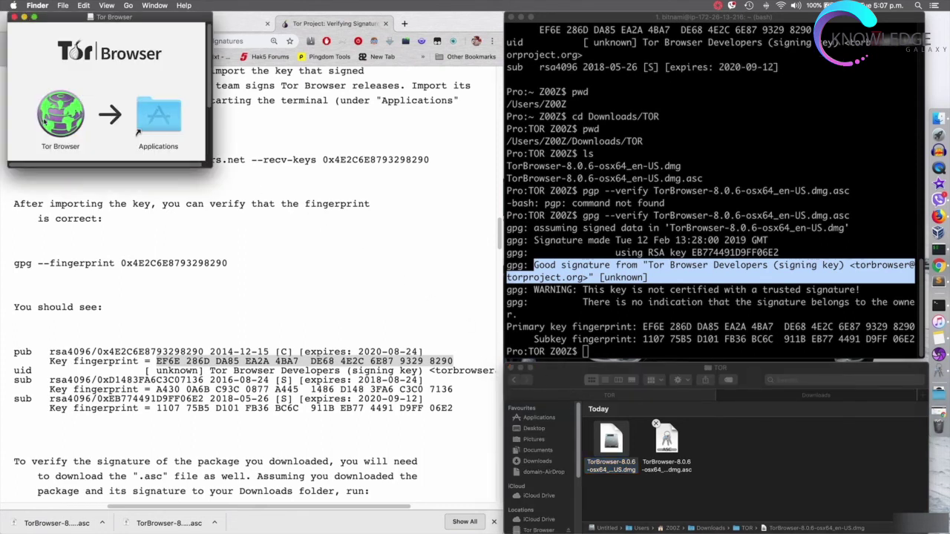
{"action": "left_click", "coordinate": [55, 116]}
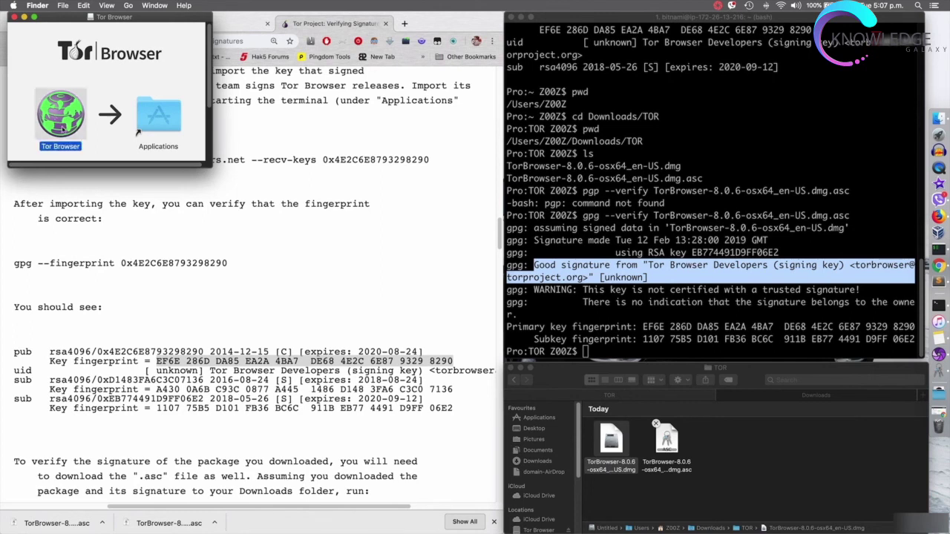
{"action": "left_click_drag", "start_coordinate": [63, 117], "coordinate": [162, 117]}
- Launch the installed Tor Browser and approve opening the app downloaded from the Internet
{"action": "left_click", "coordinate": [937, 136]}
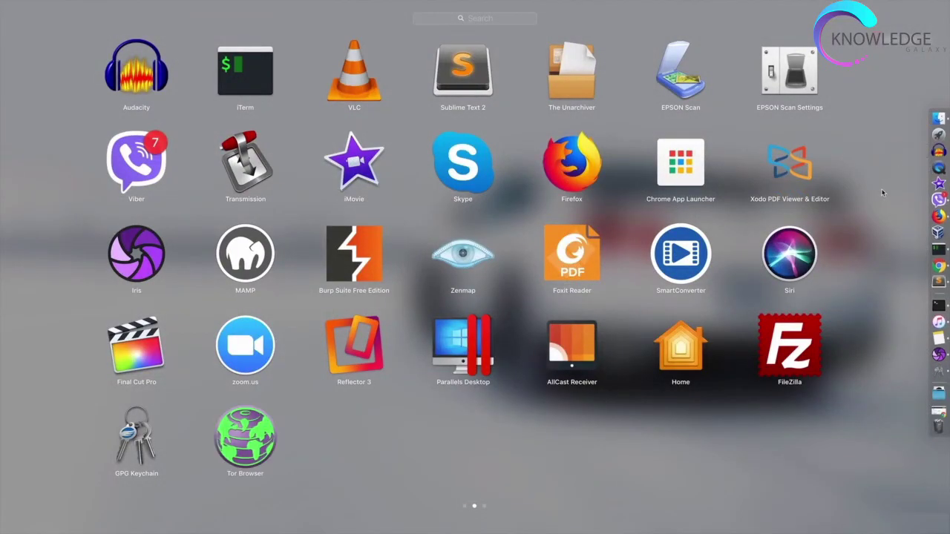
{"action": "left_click", "coordinate": [244, 440]}
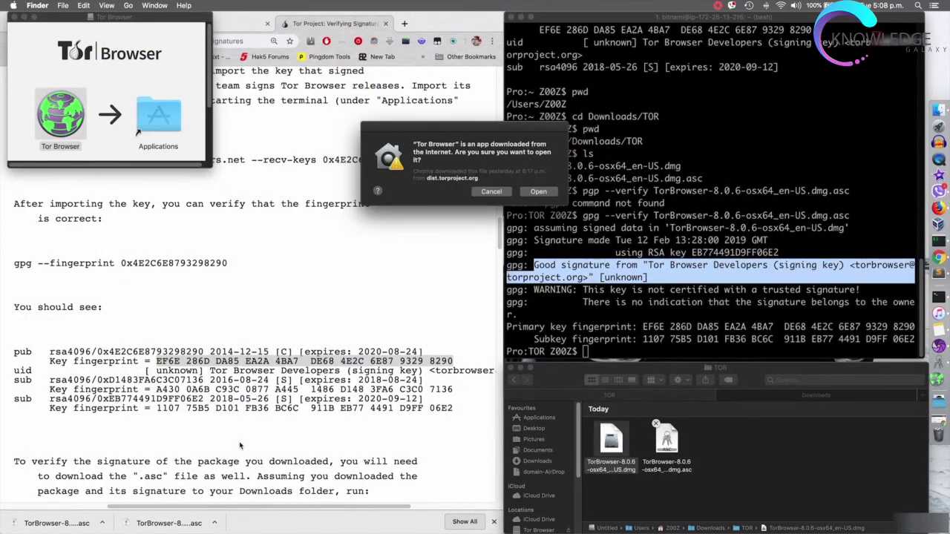
{"action": "left_click", "coordinate": [539, 193]}
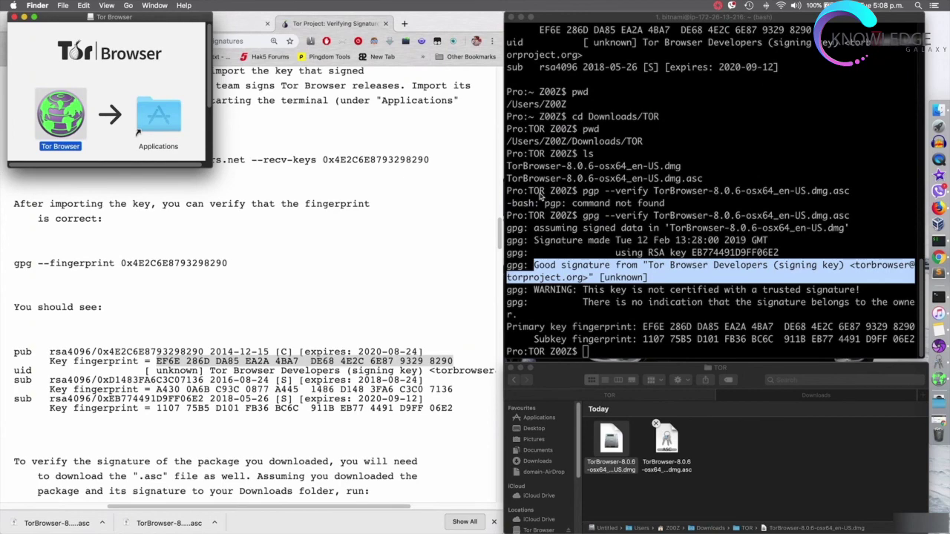